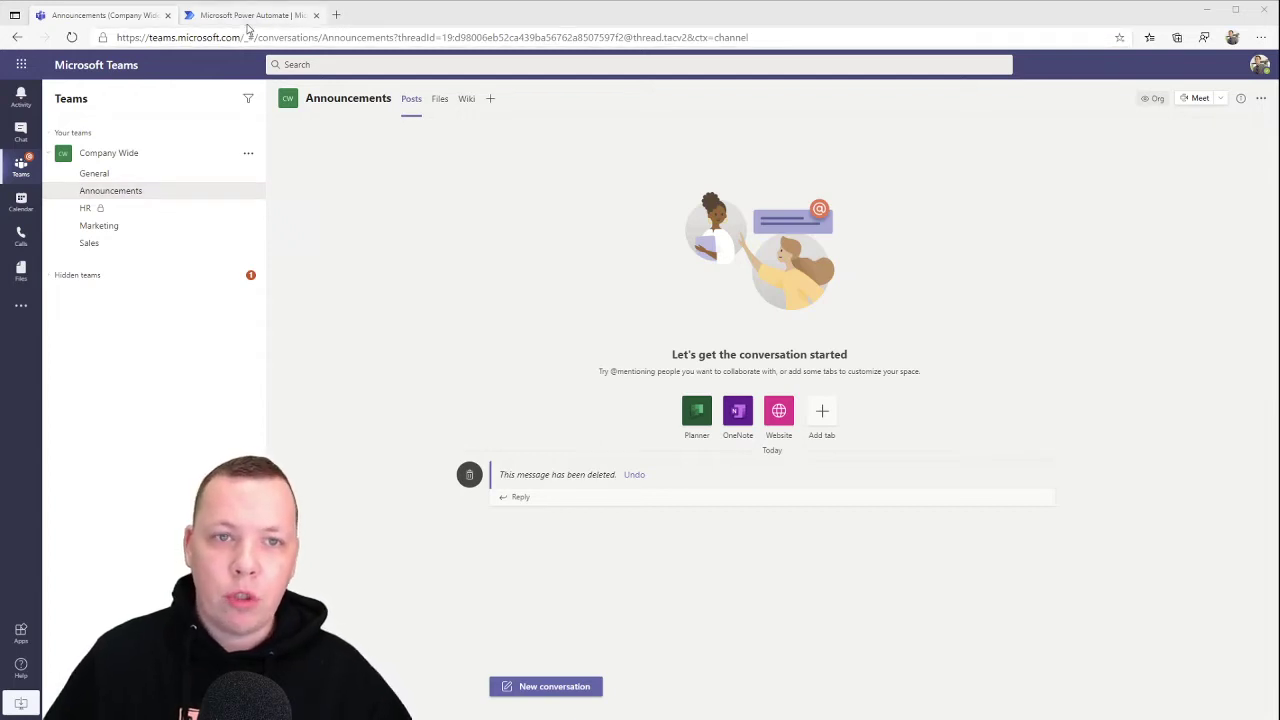
Start an automated flow 'Welcome messages new member' with the 'When a new team member is added' trigger
left_click(246, 20)
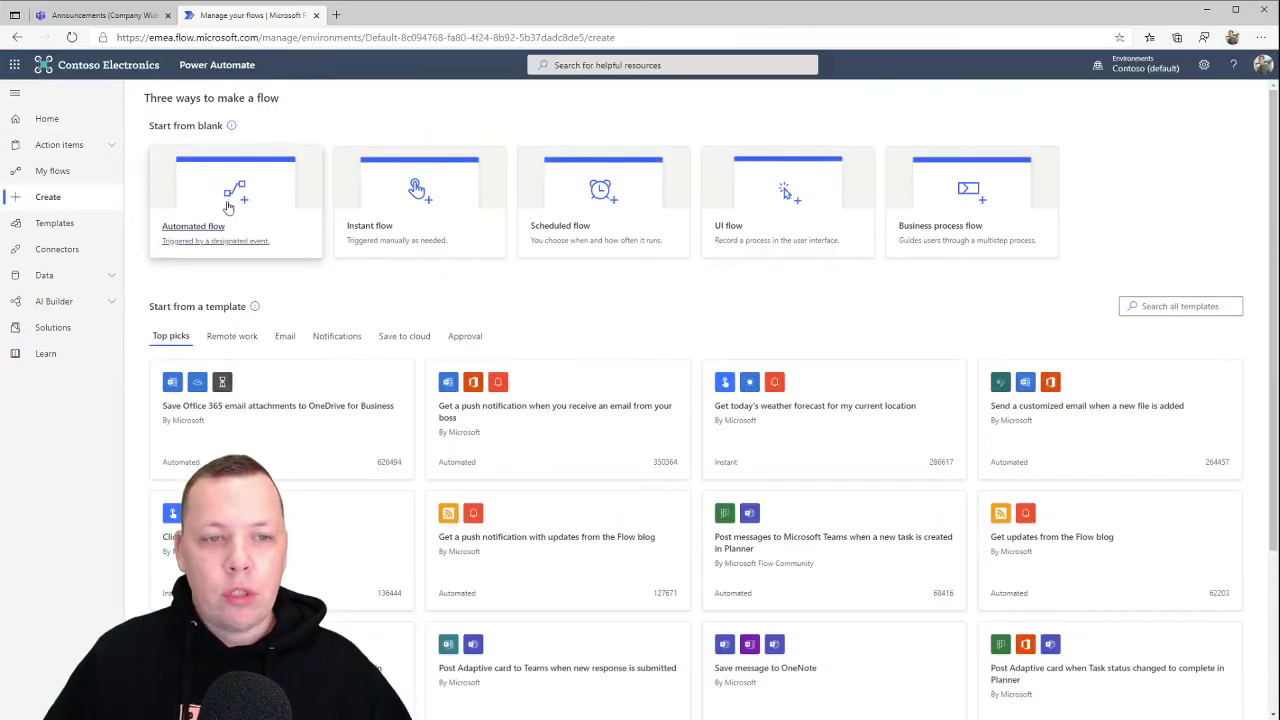
left_click(234, 204)
left_click(759, 271)
type("Welcome messages ne")
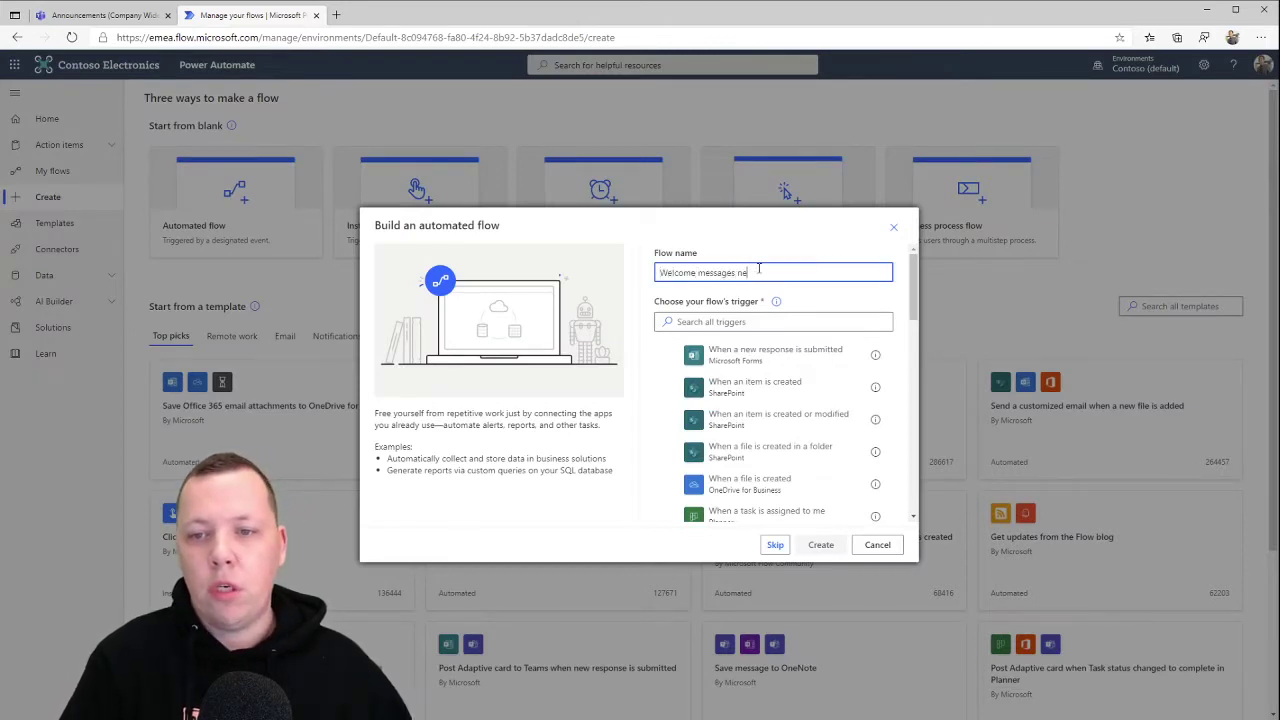
type("w member")
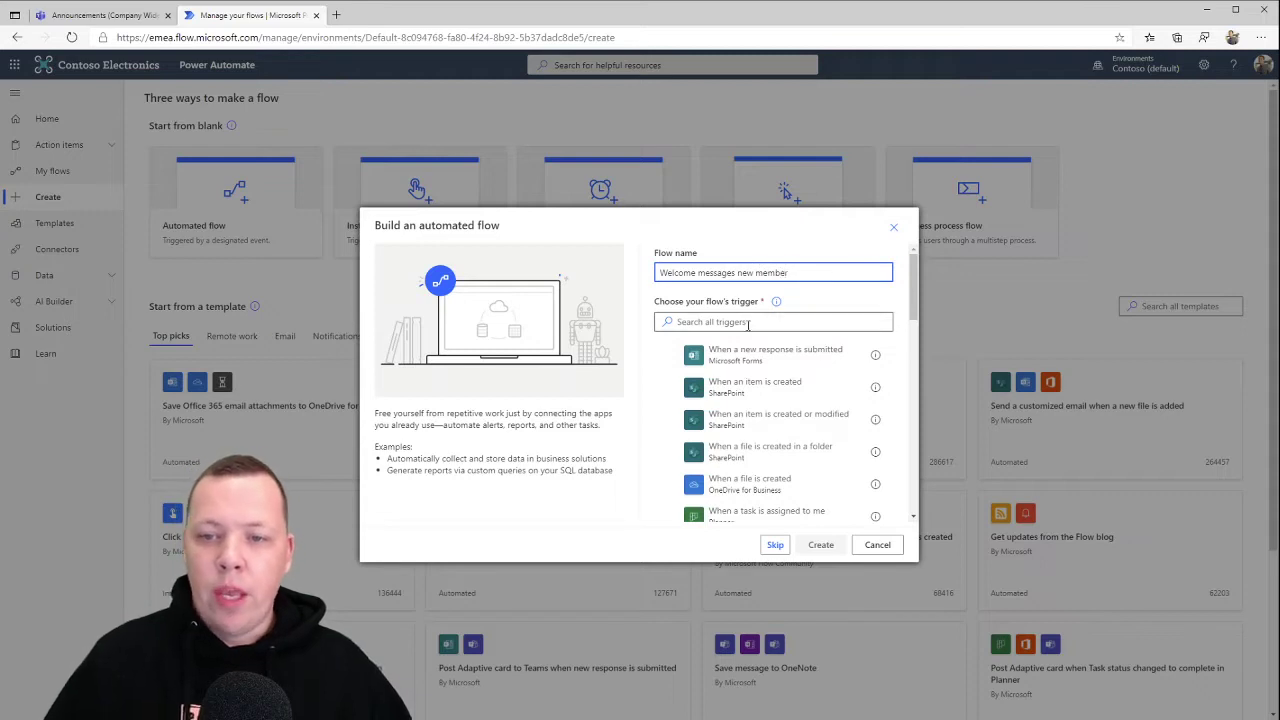
left_click(747, 323)
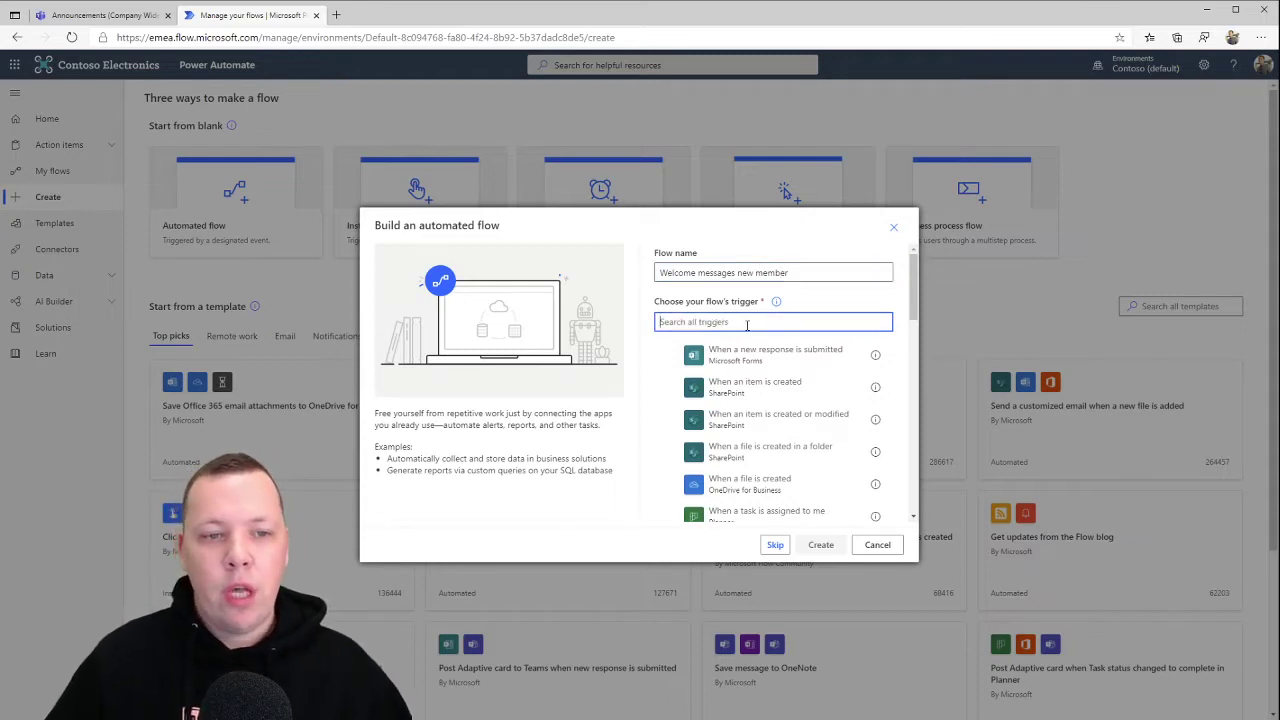
type("tea")
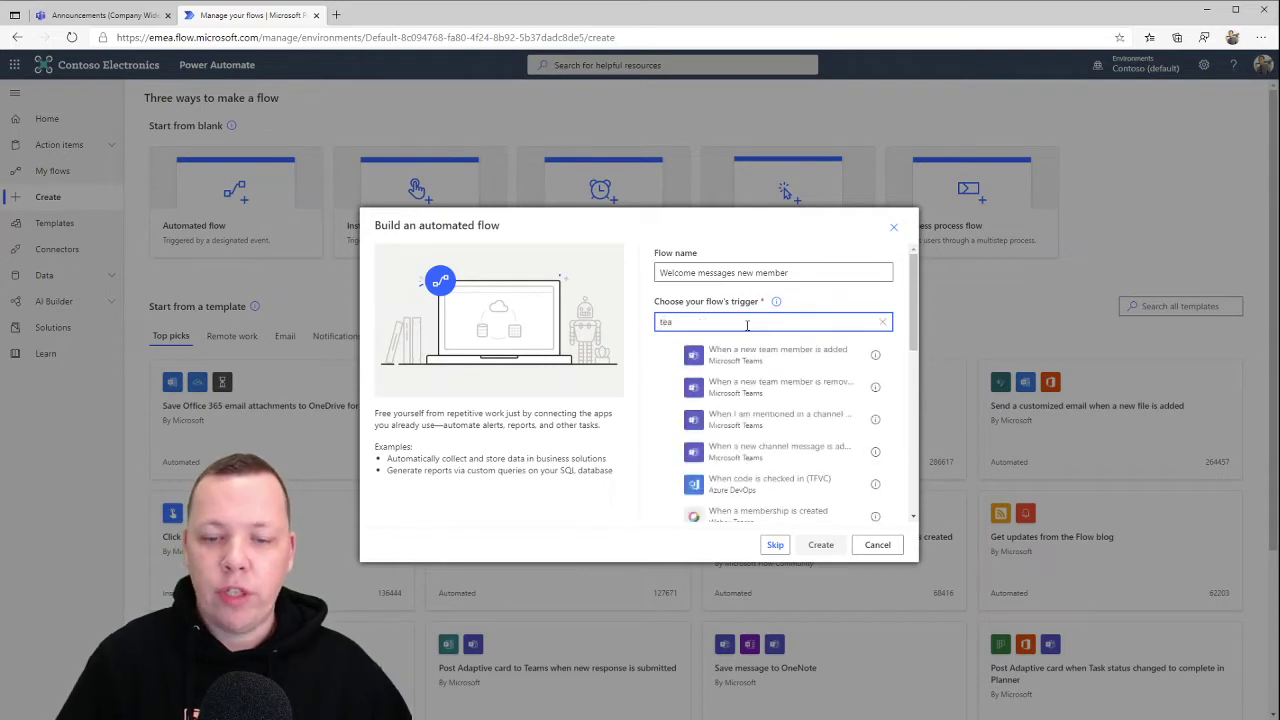
type("m")
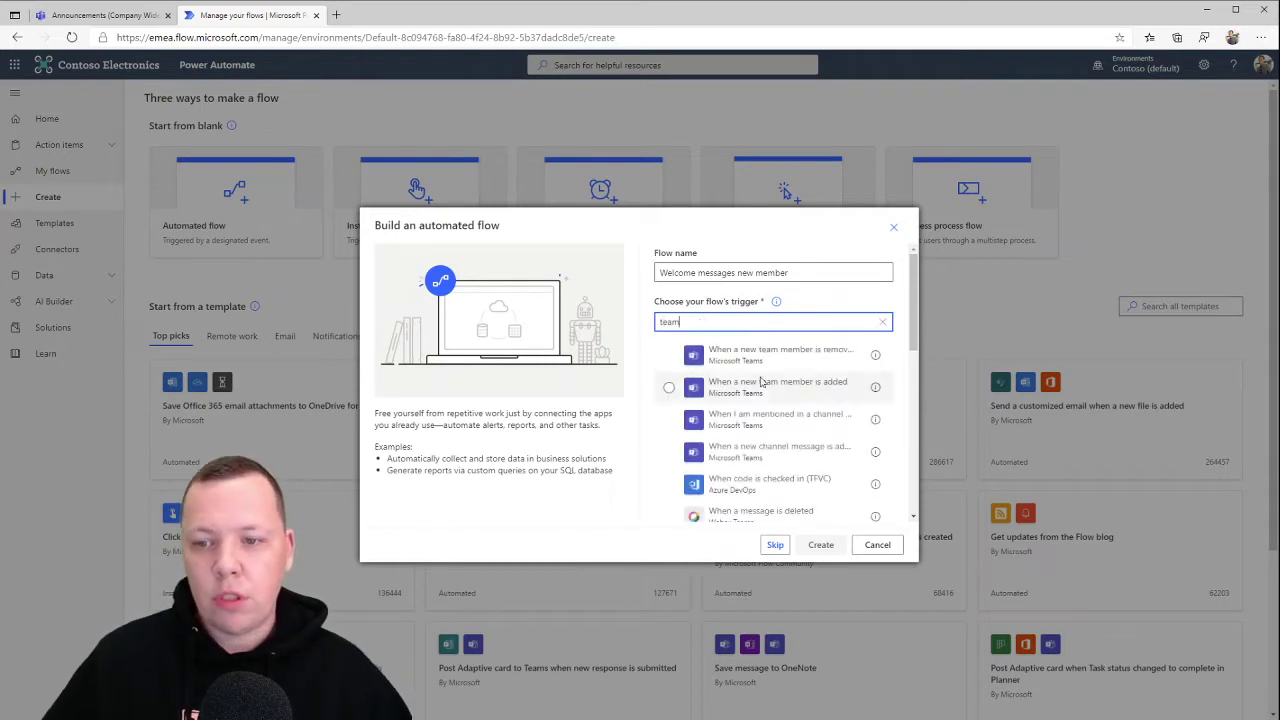
left_click(772, 390)
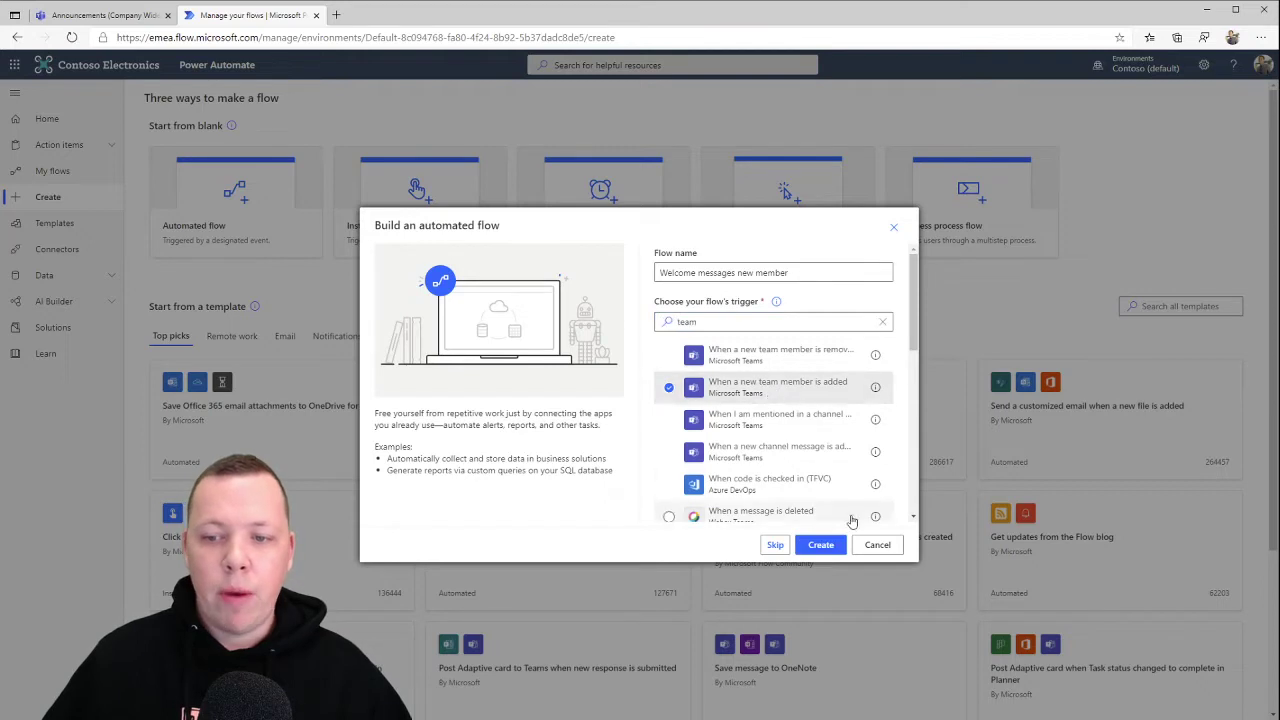
Create the flow and set the trigger's Team to Company Wide
left_click(821, 545)
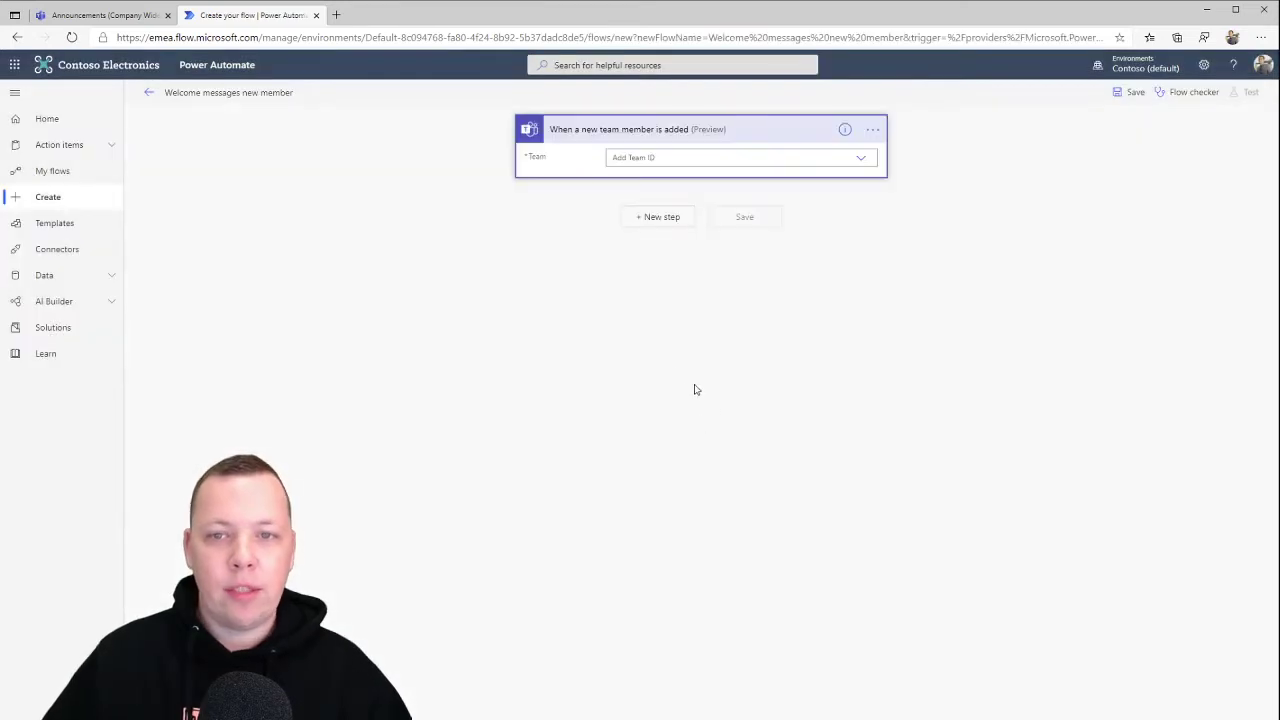
left_click(862, 160)
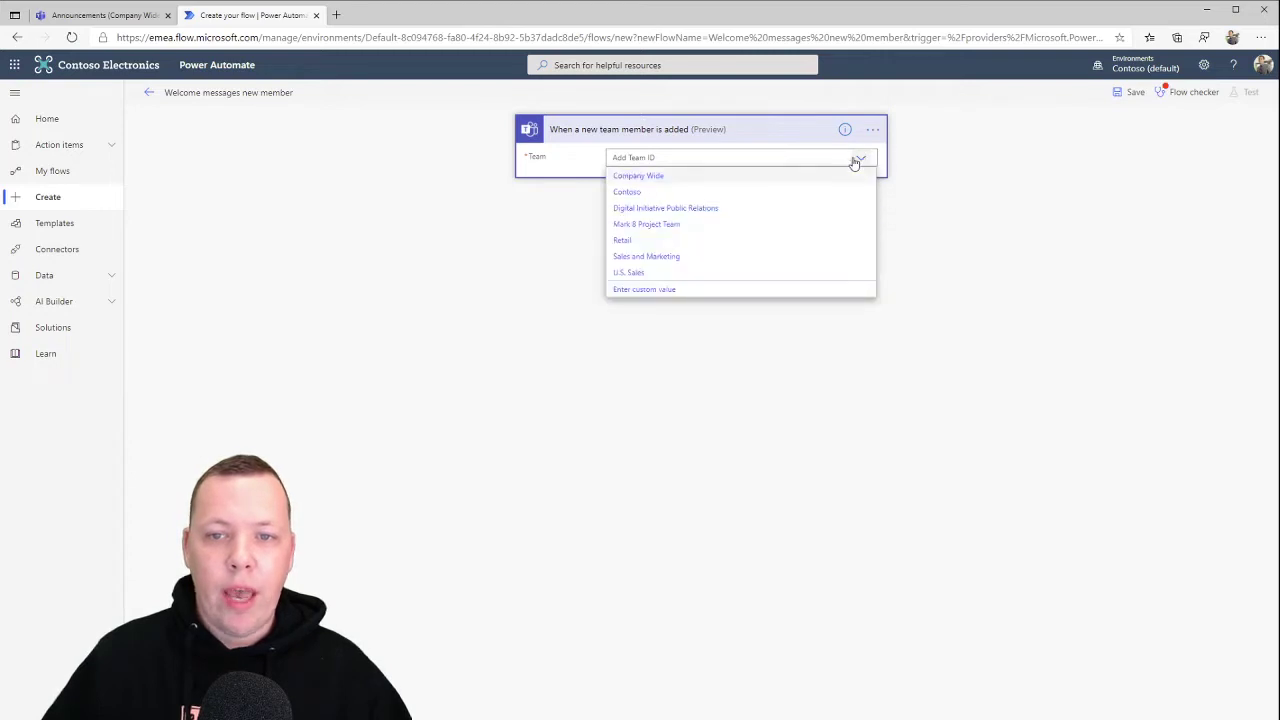
left_click(653, 178)
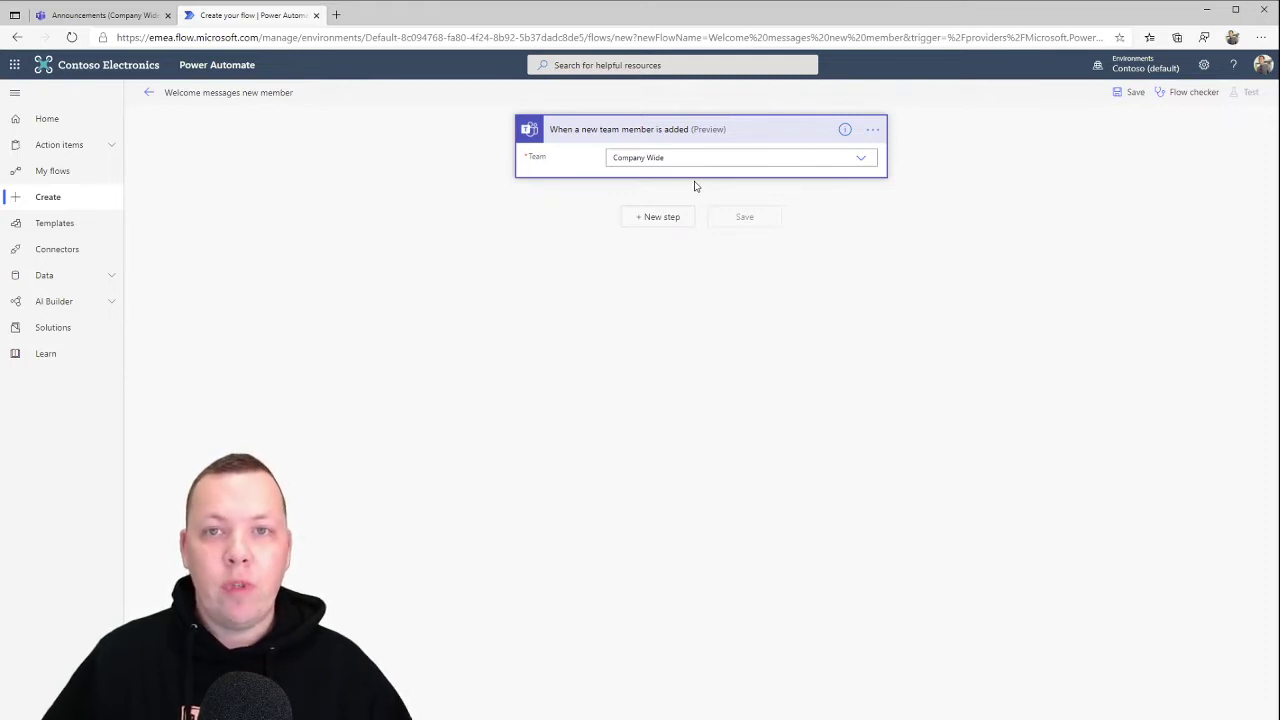
Add an Office 365 Users Get user profile (V2) step with User (UPN) set to User Id
left_click(665, 218)
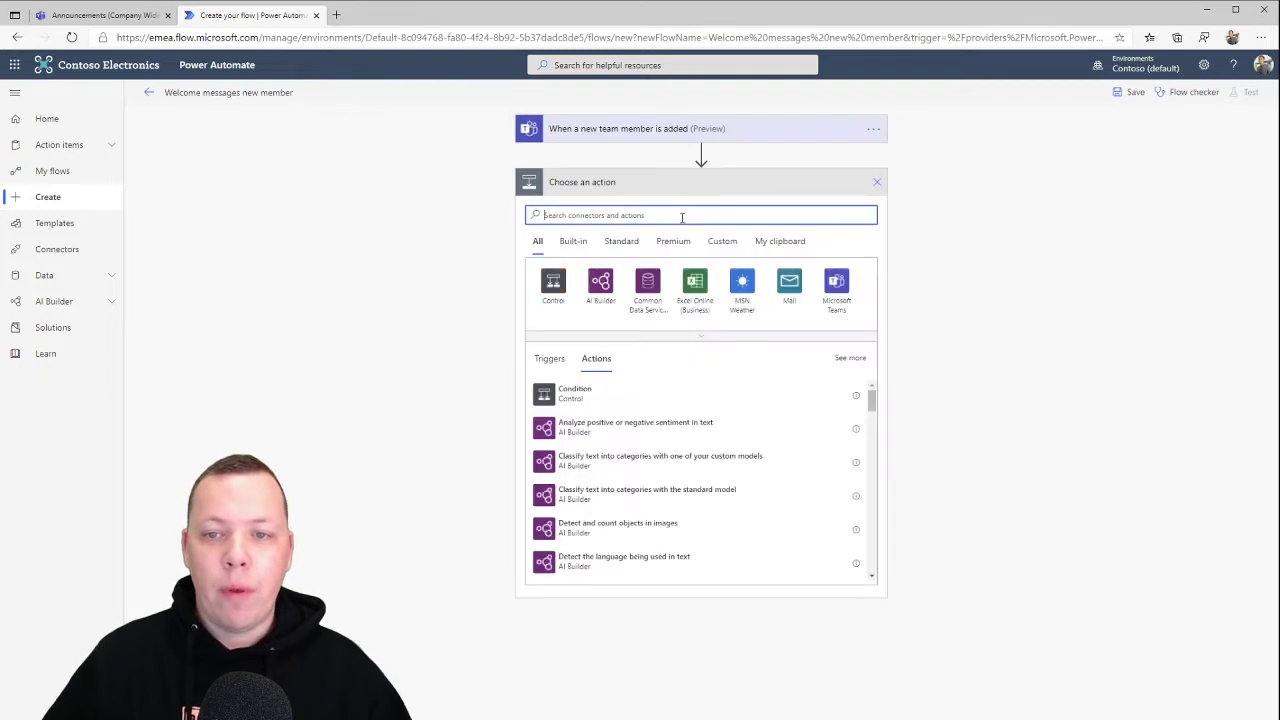
type("office")
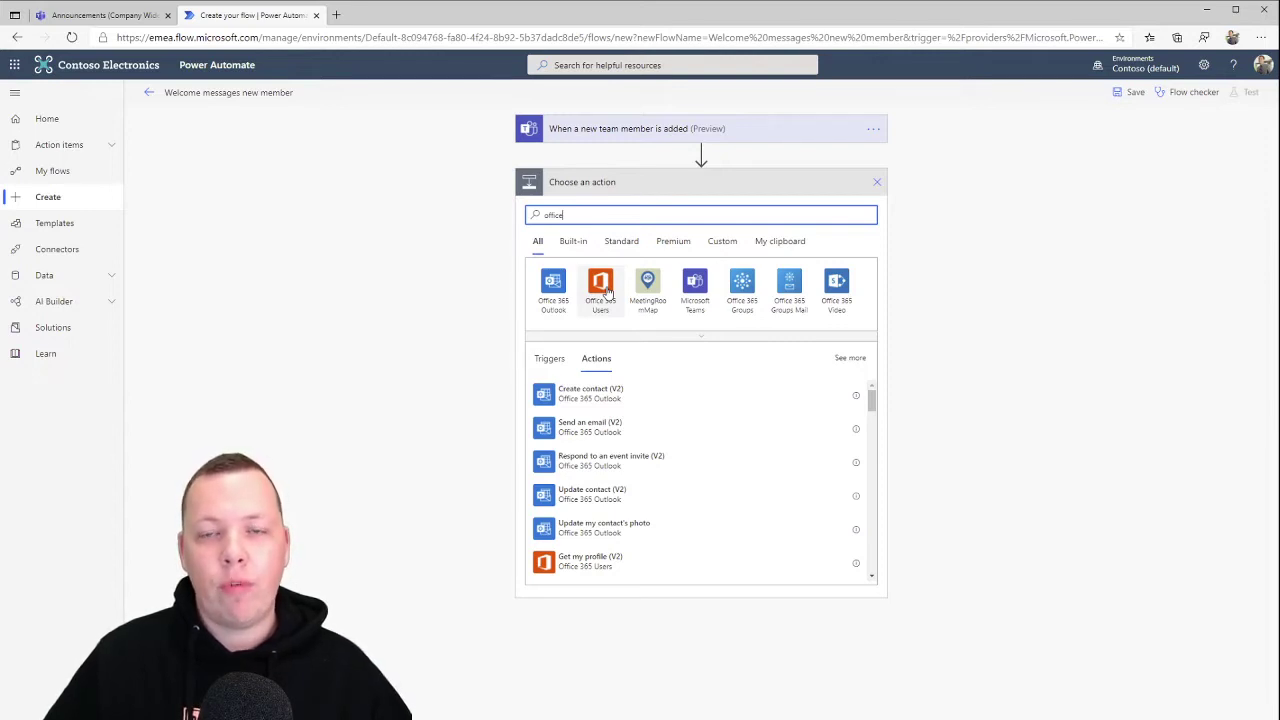
left_click(604, 288)
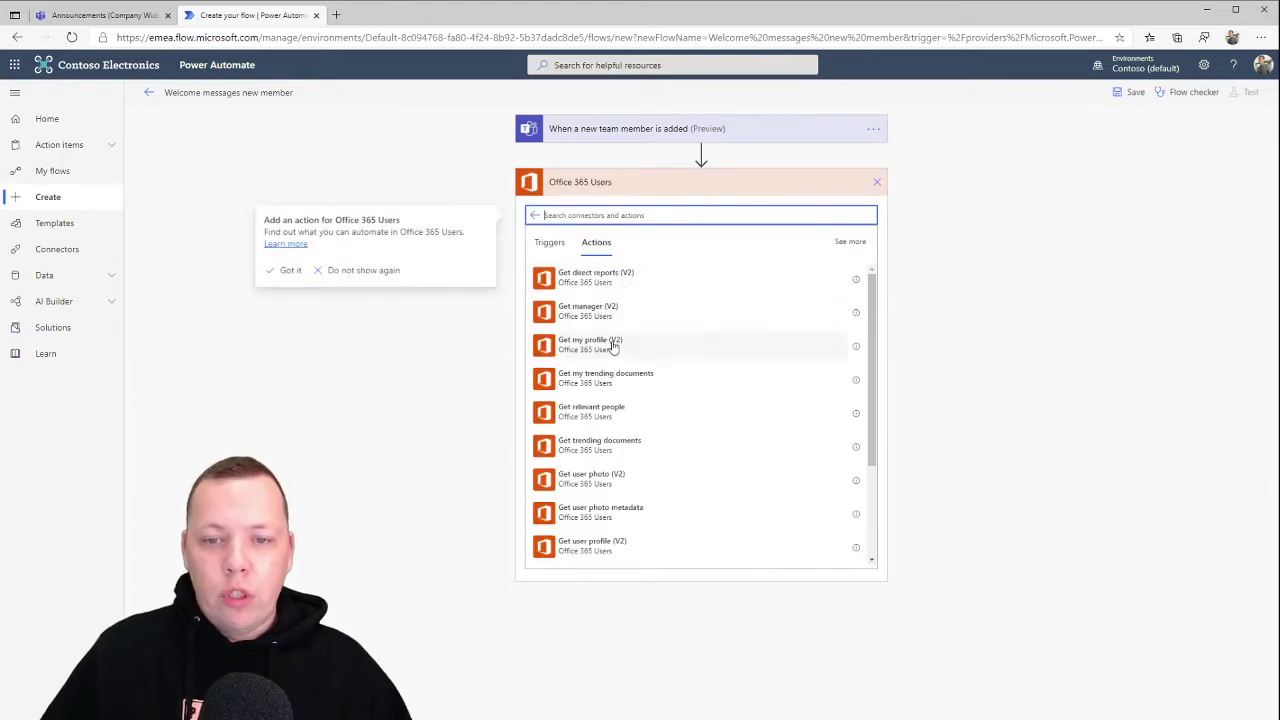
scroll(629, 429, "down", 1)
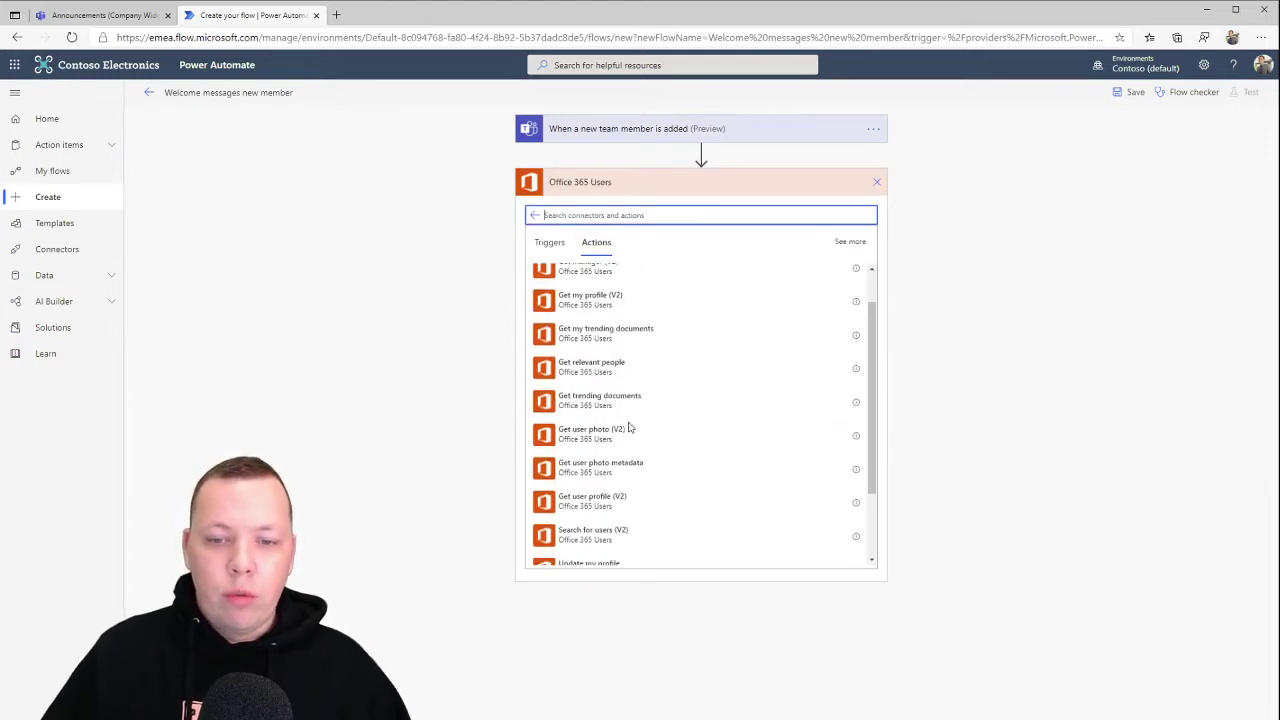
left_click(600, 500)
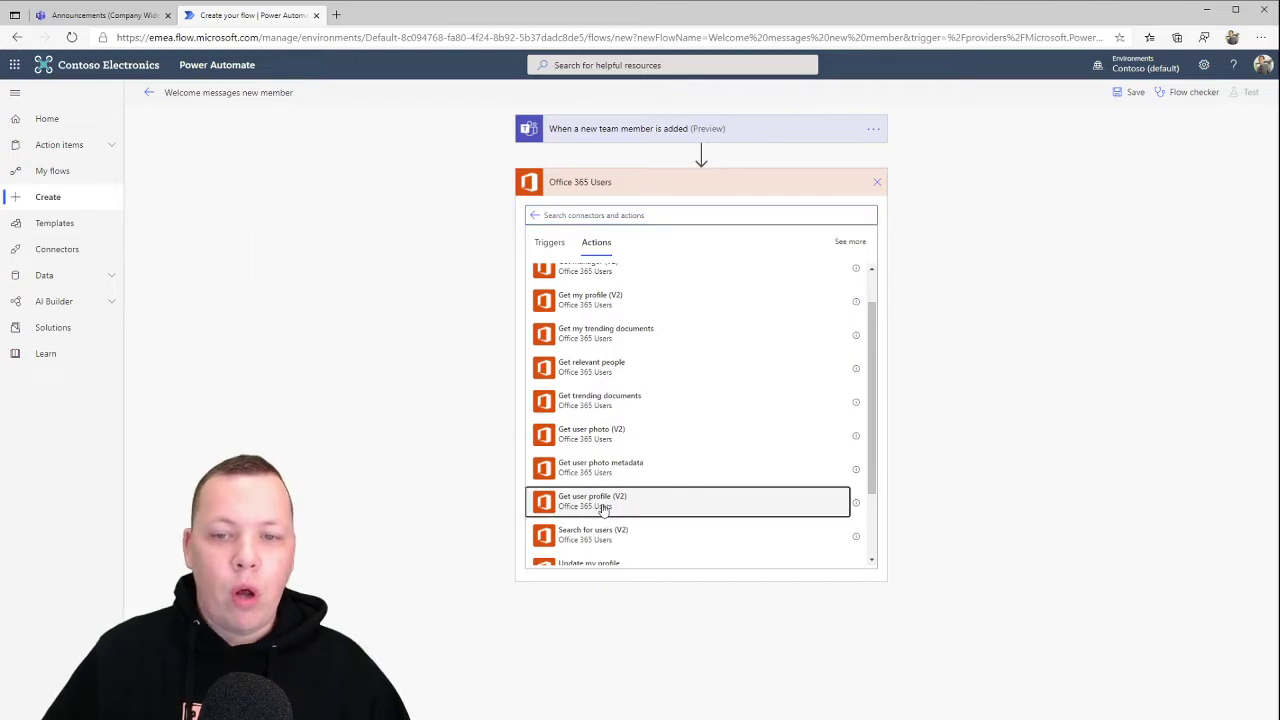
left_click(672, 210)
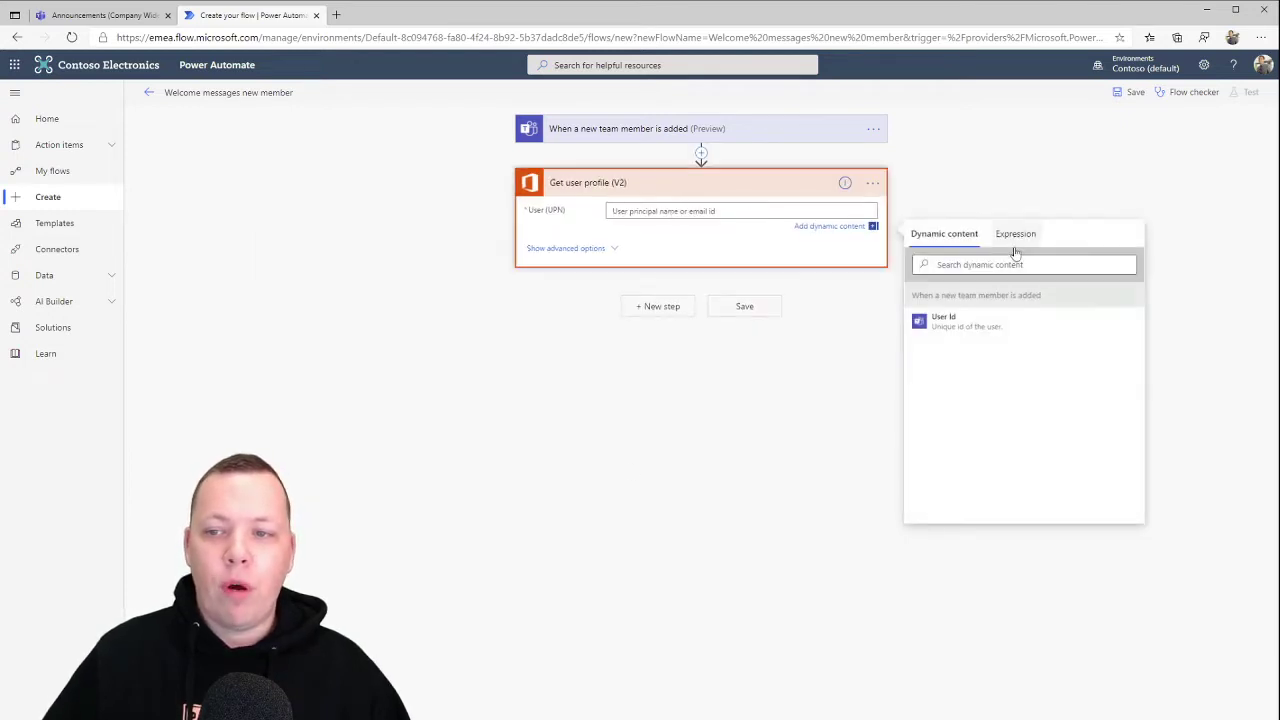
left_click(960, 328)
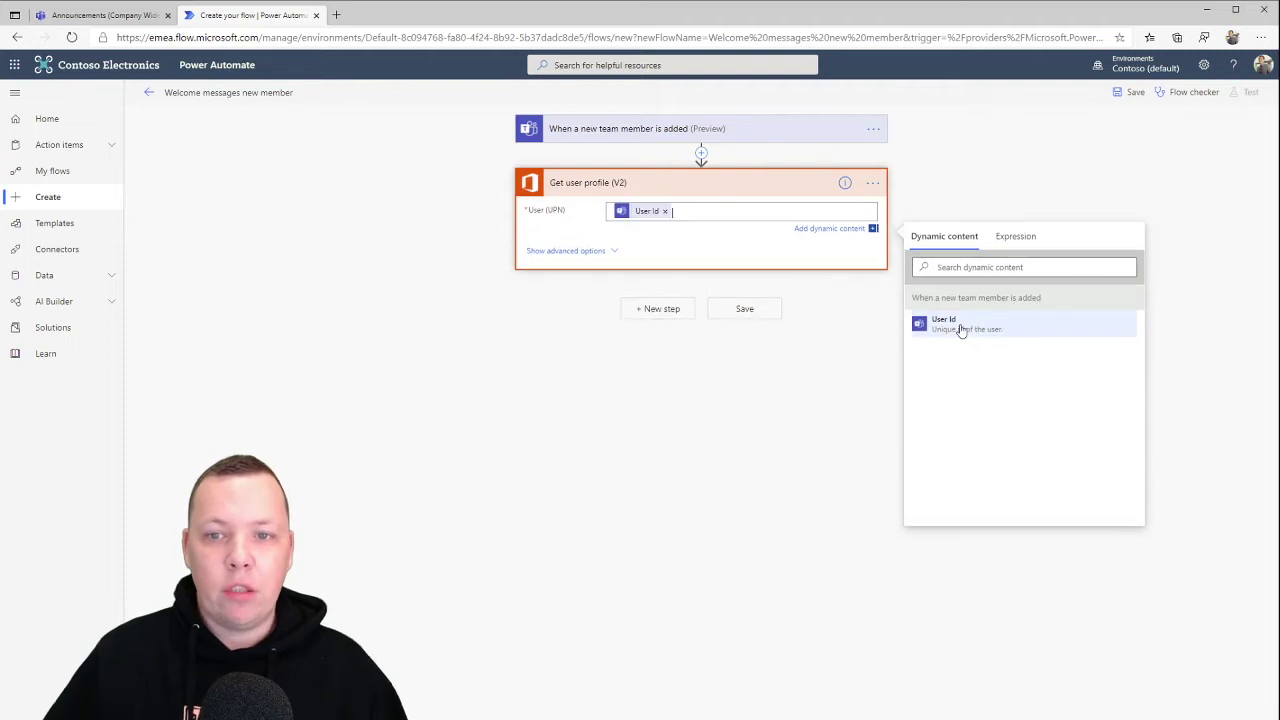
Add an Office 365 Users Get manager (V2) step with User (UPN) set to the member's User Id
left_click(667, 310)
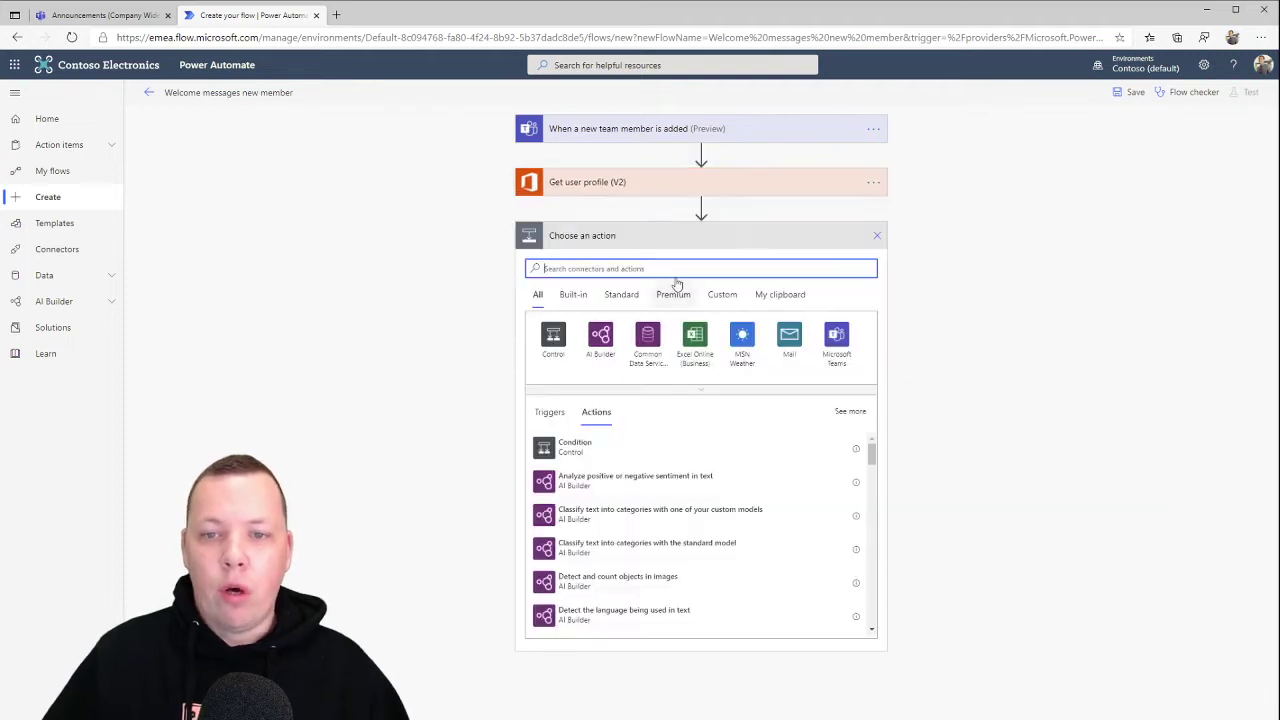
type("off")
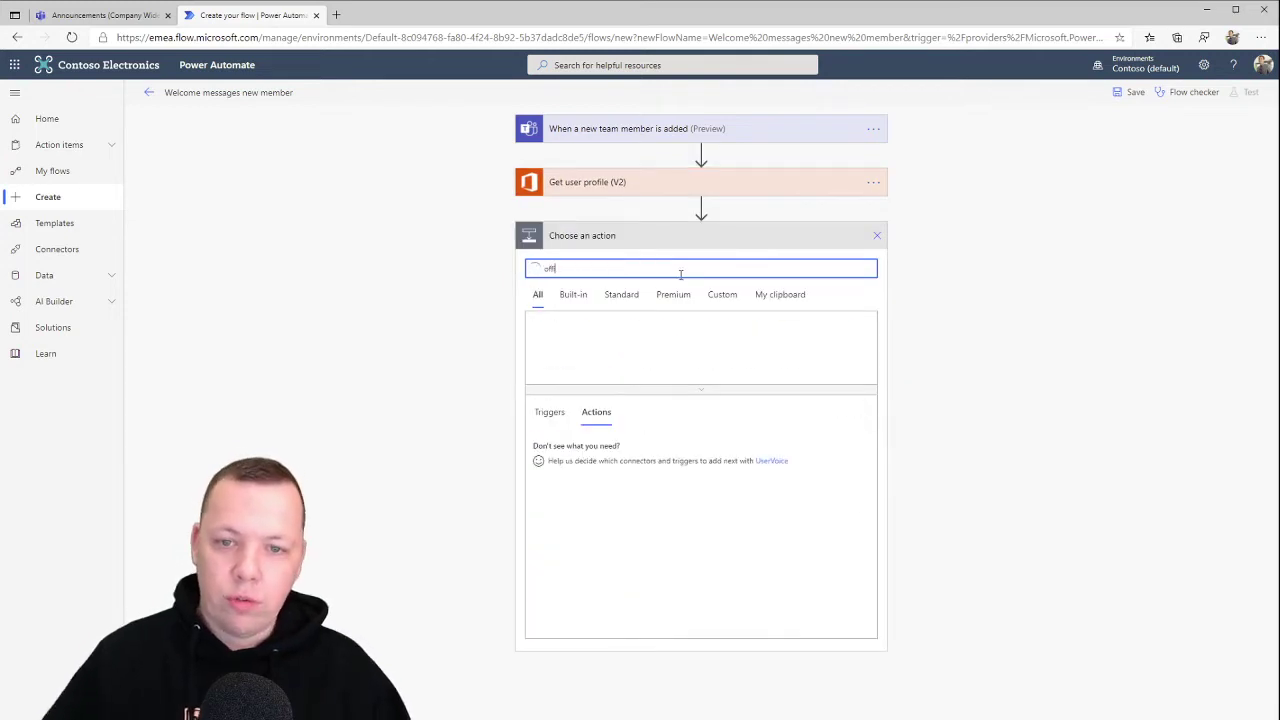
left_click(609, 342)
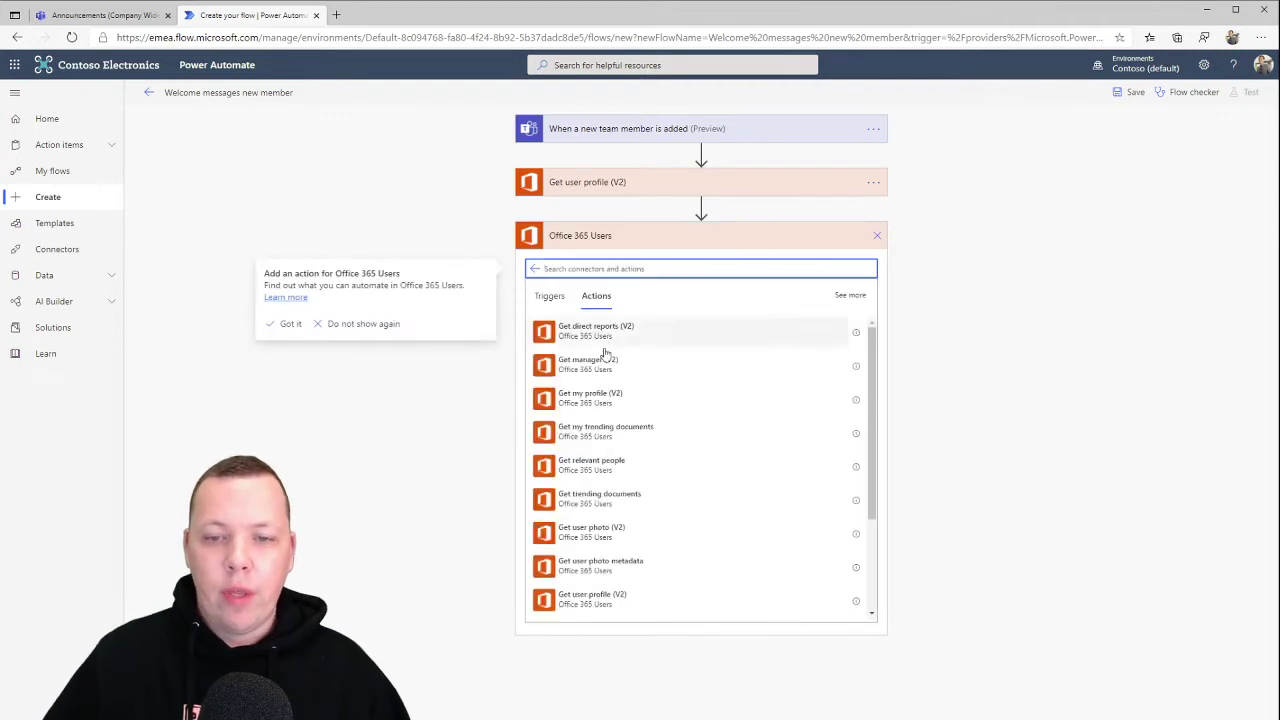
left_click(603, 364)
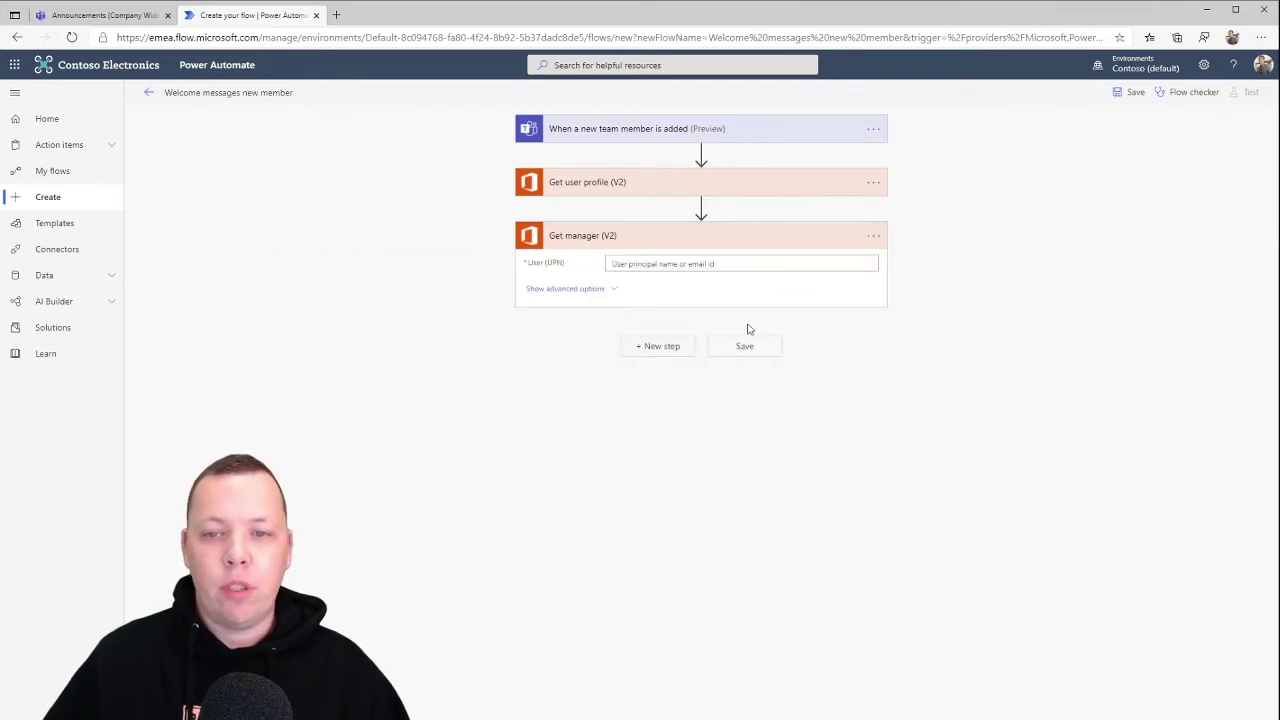
left_click(714, 263)
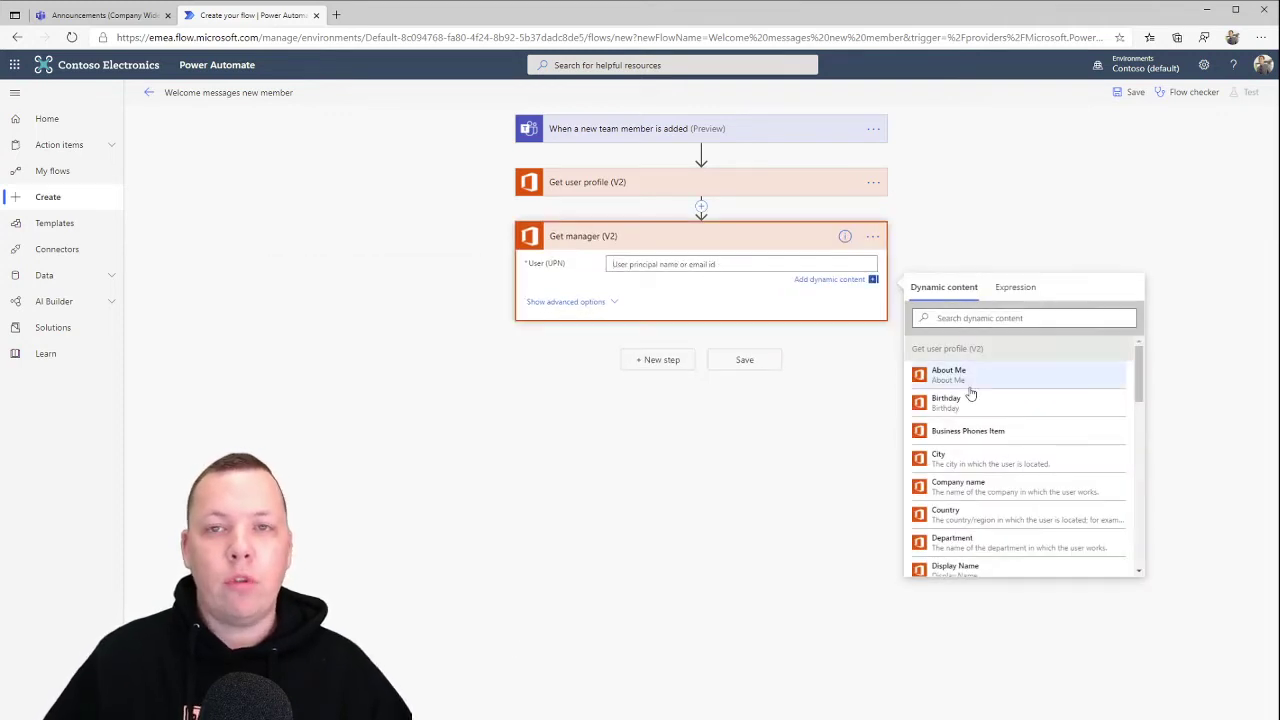
scroll(1000, 540, "down", 3)
scroll(1005, 540, "down", 3)
scroll(990, 560, "down", 3)
left_click(982, 566)
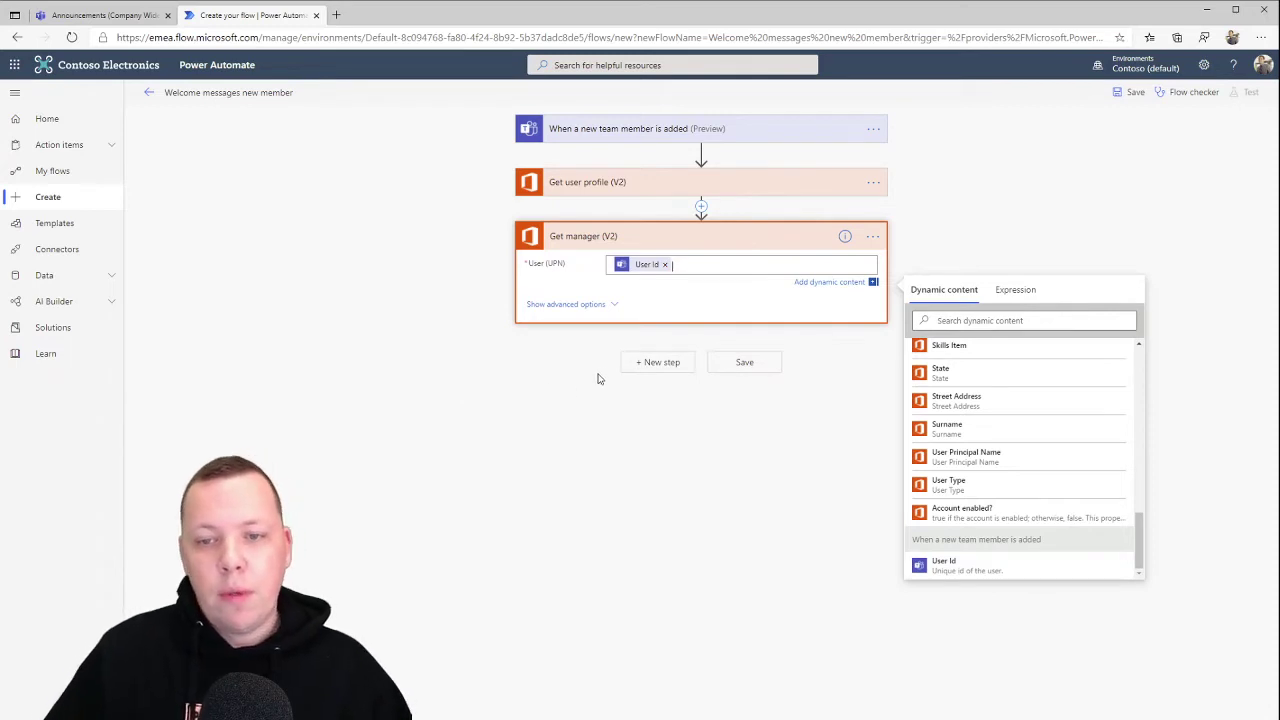
left_click(650, 364)
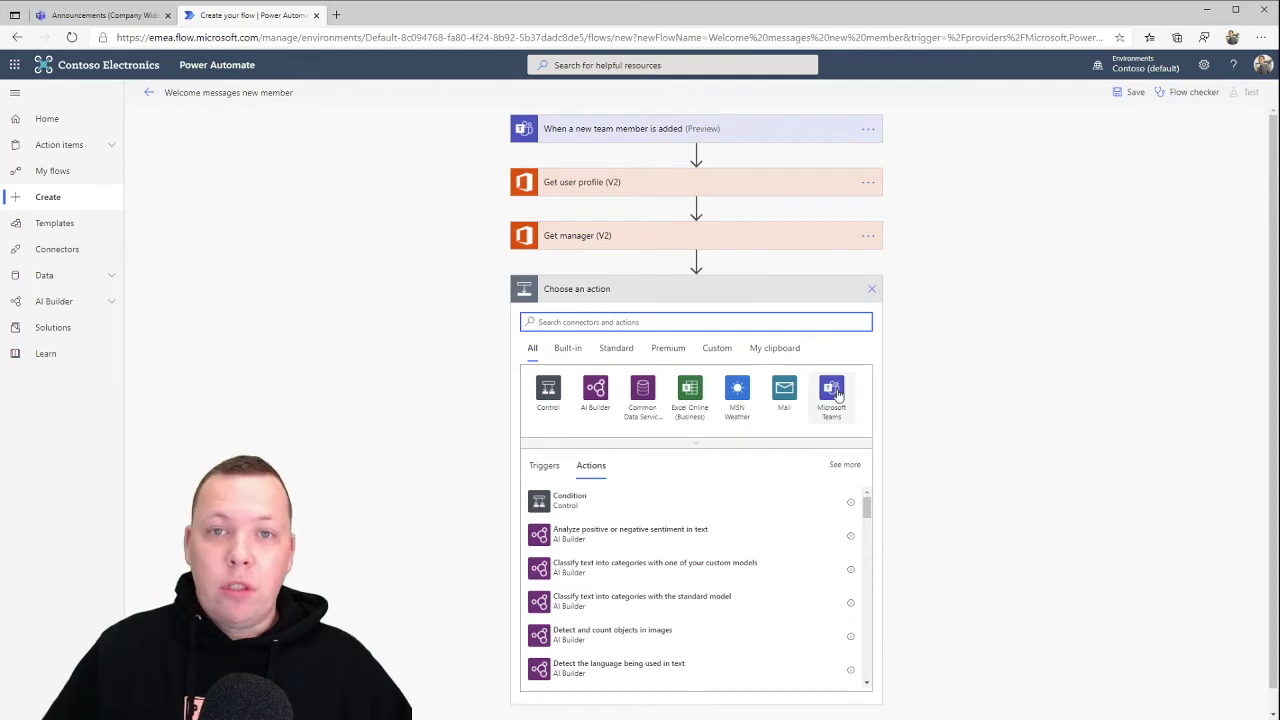
Add a Microsoft Teams Post a message (V3) step targeting the Company Wide team
left_click(833, 392)
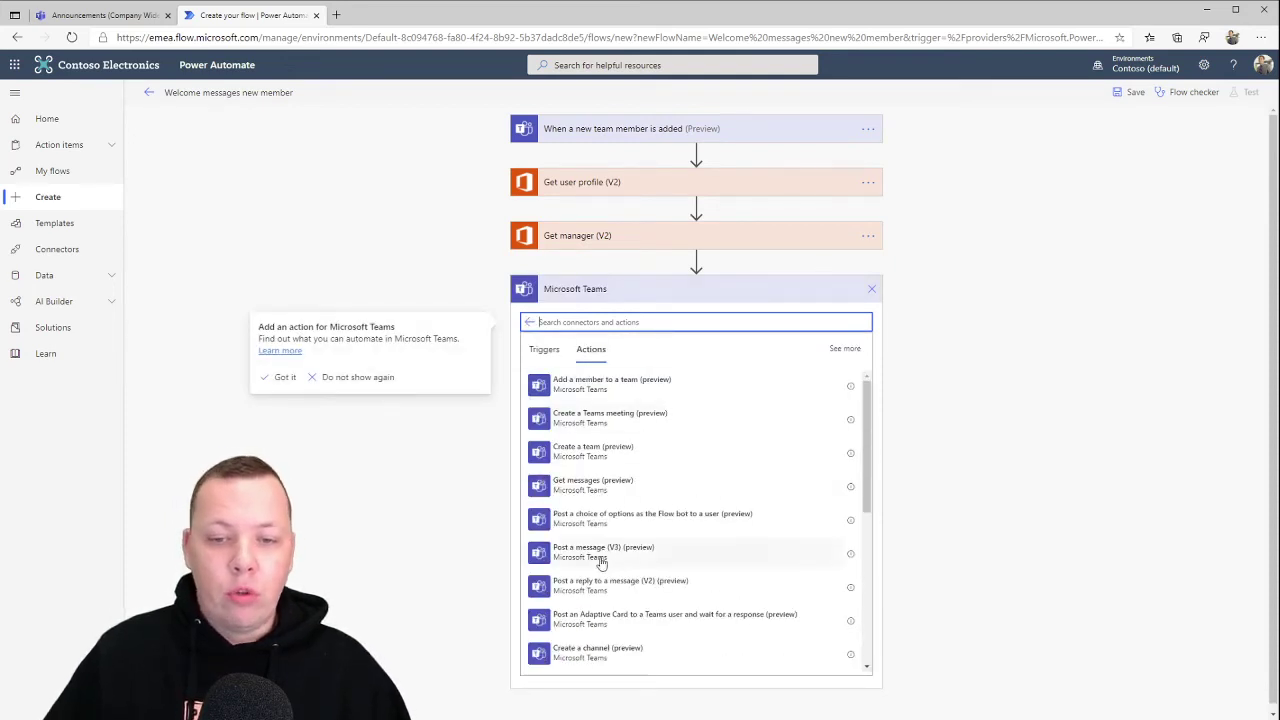
left_click(601, 560)
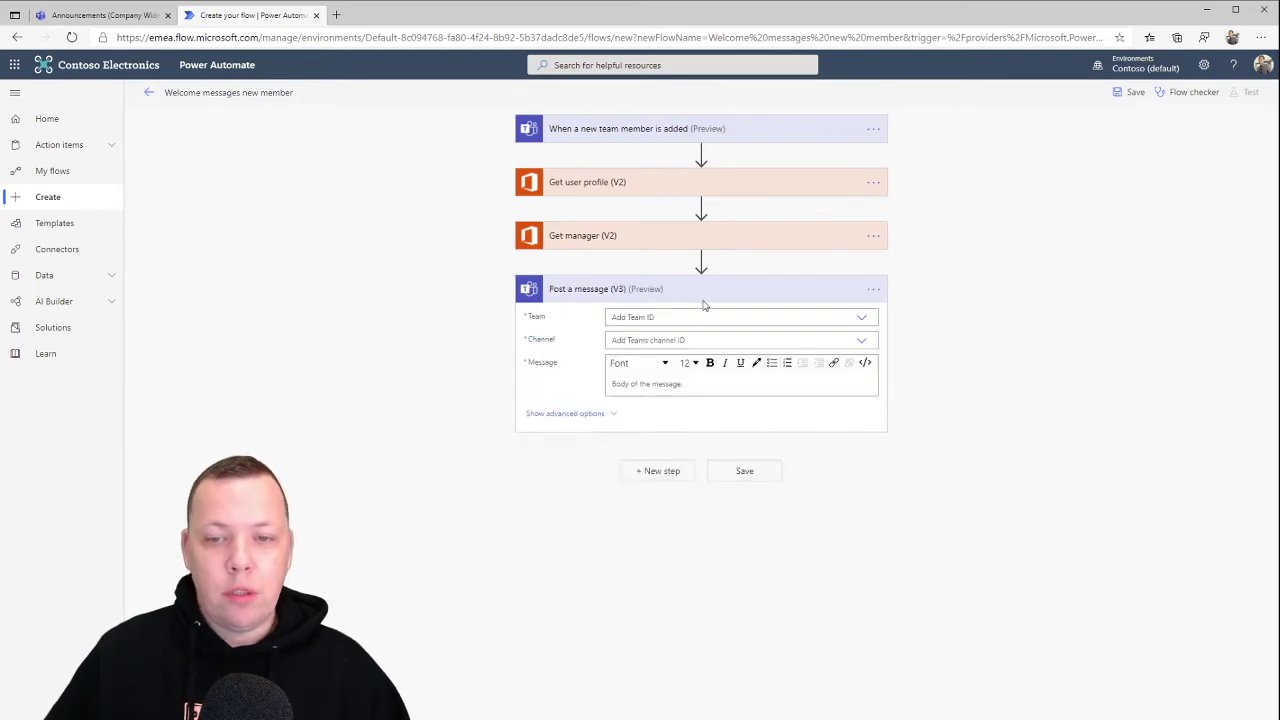
left_click(862, 318)
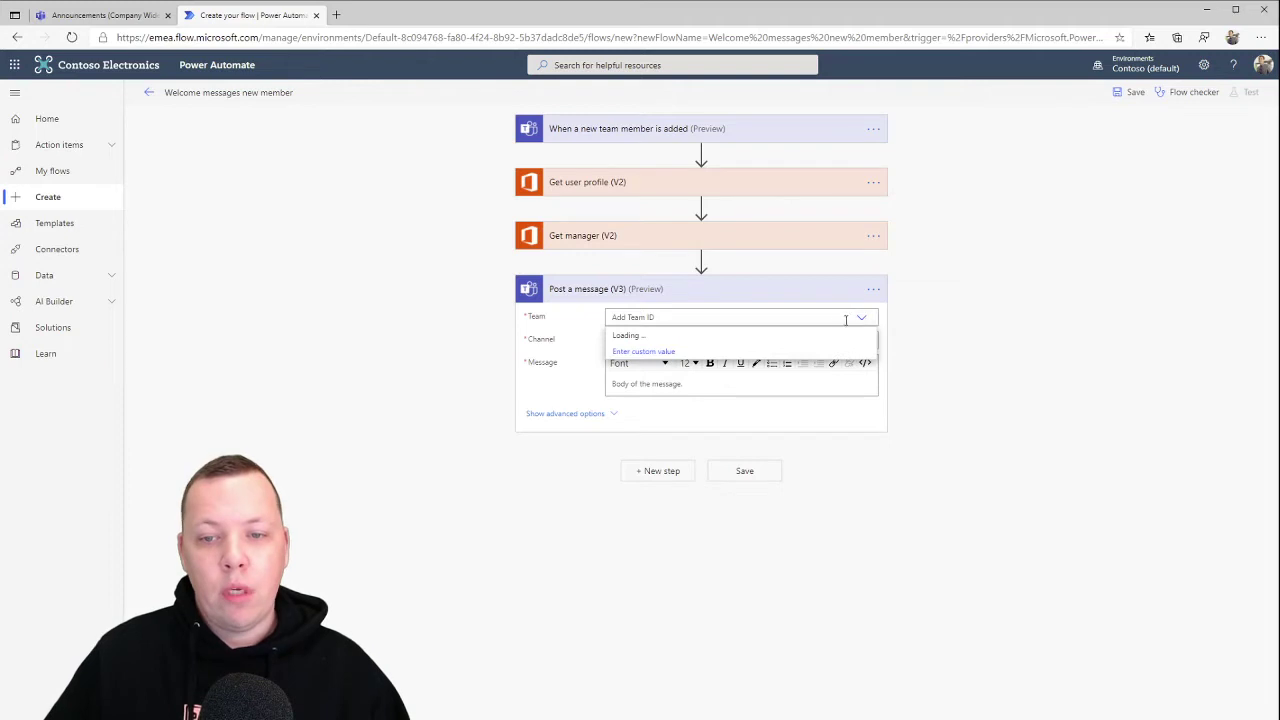
left_click(641, 336)
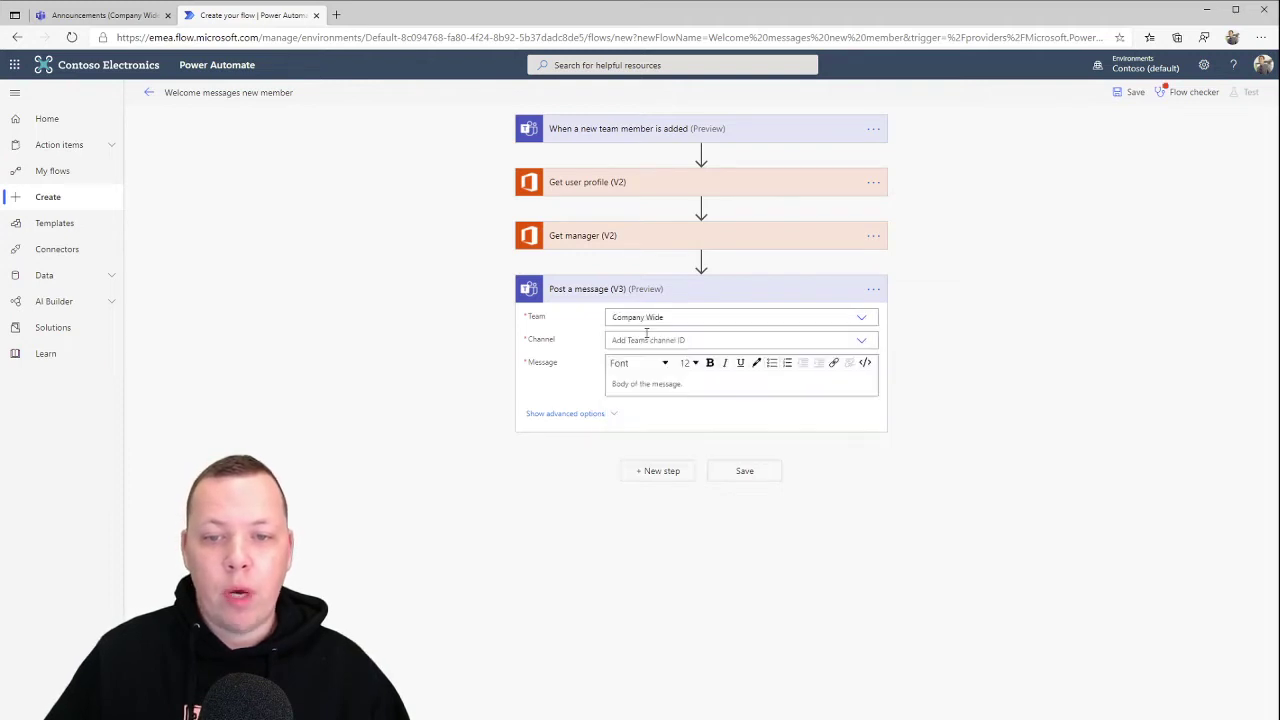
left_click(861, 343)
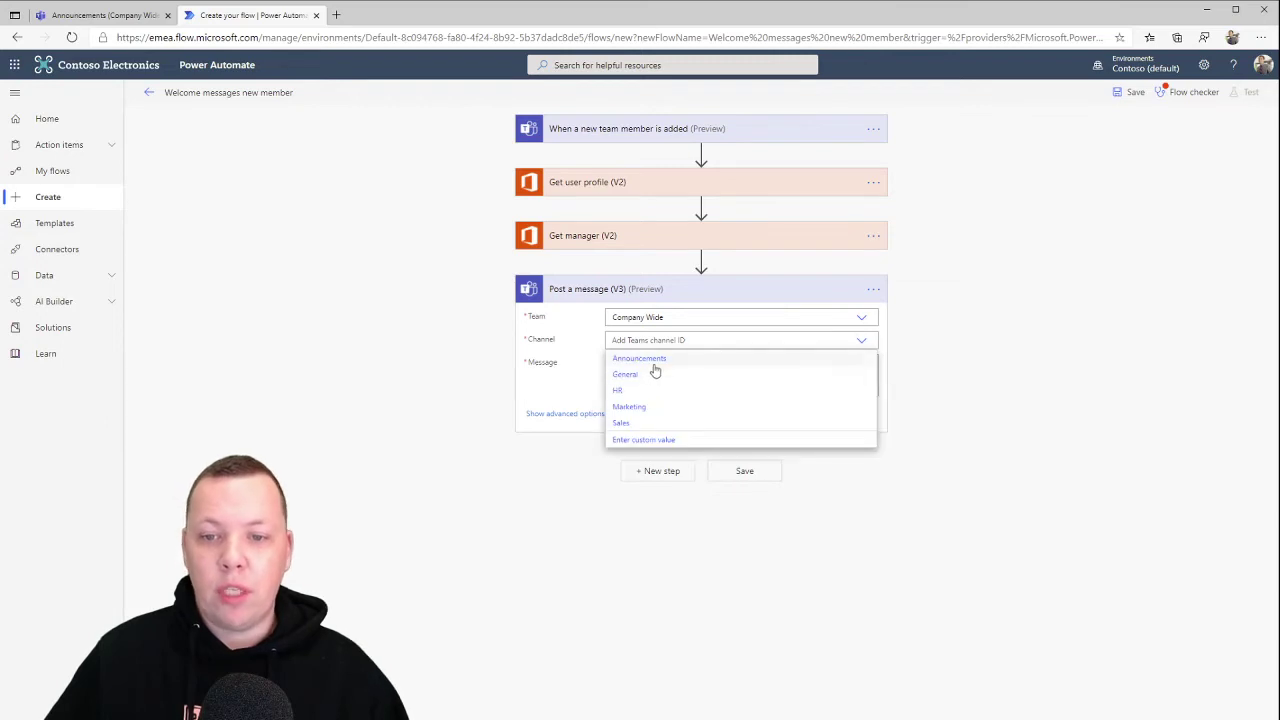
Post to Announcements with 'Hi team, please allow me to introduce the newest member to our team'
left_click(655, 362)
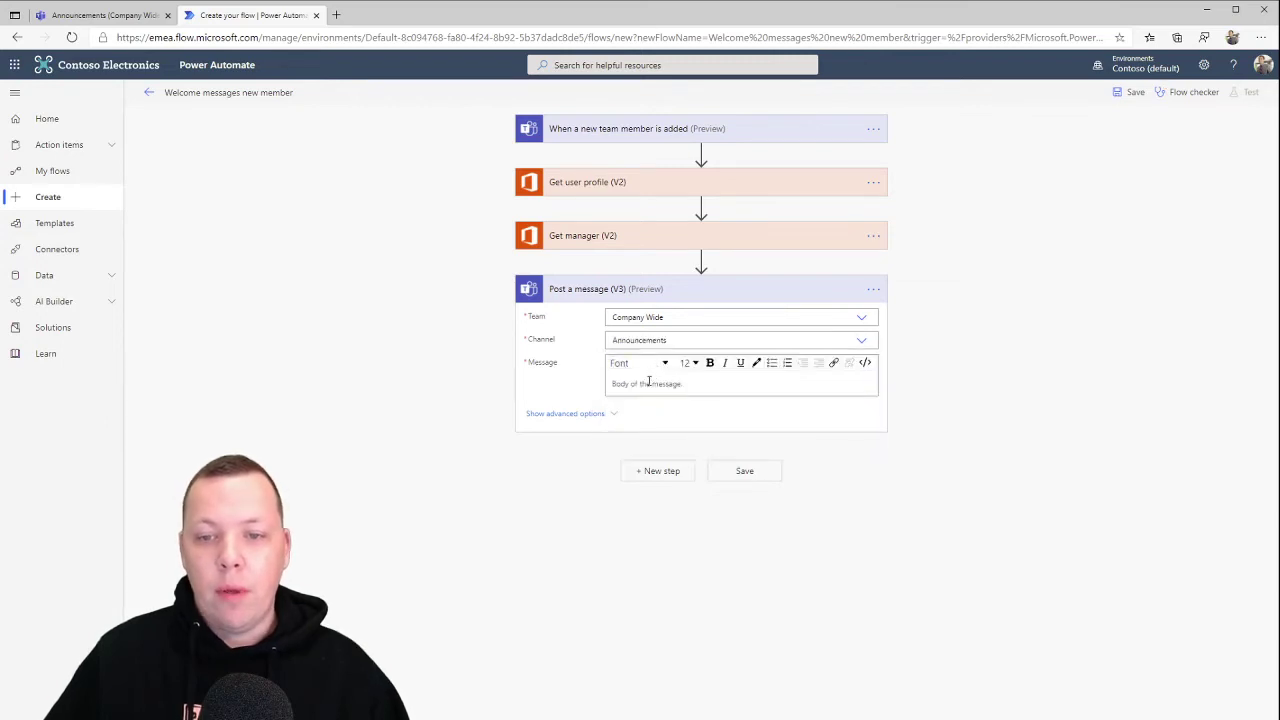
left_click(650, 383)
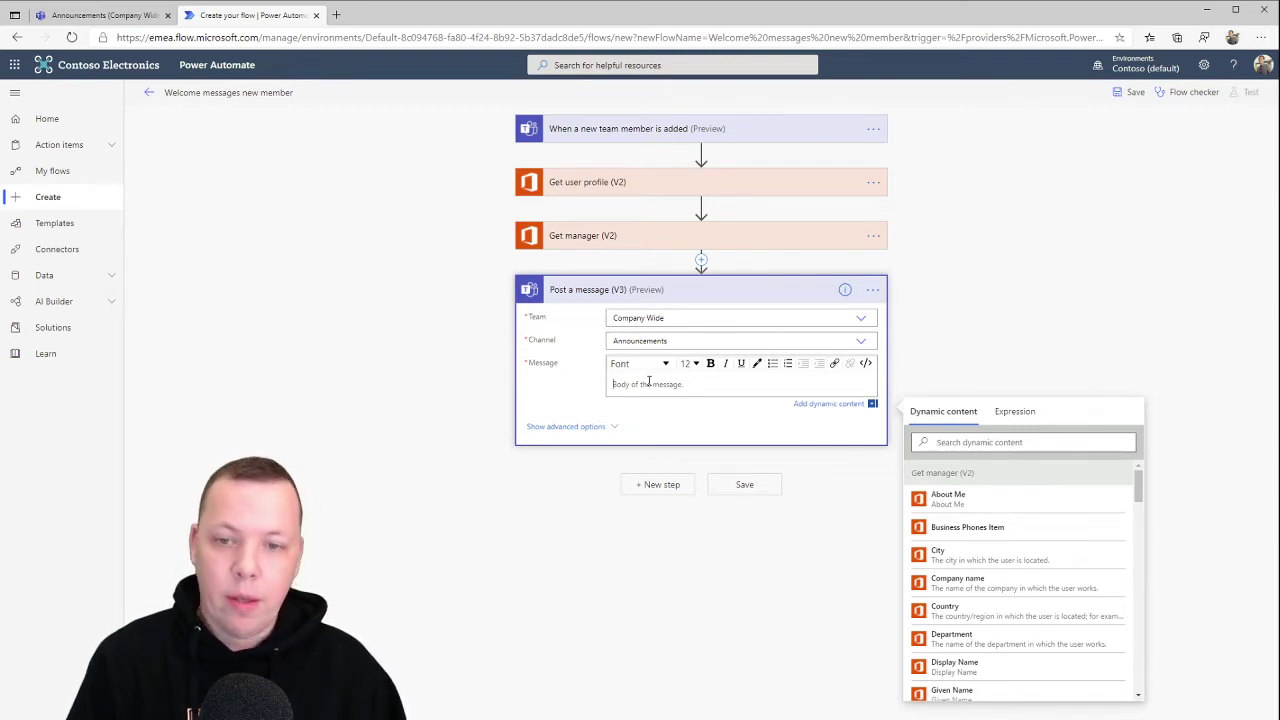
type("Hi team, please allow me to")
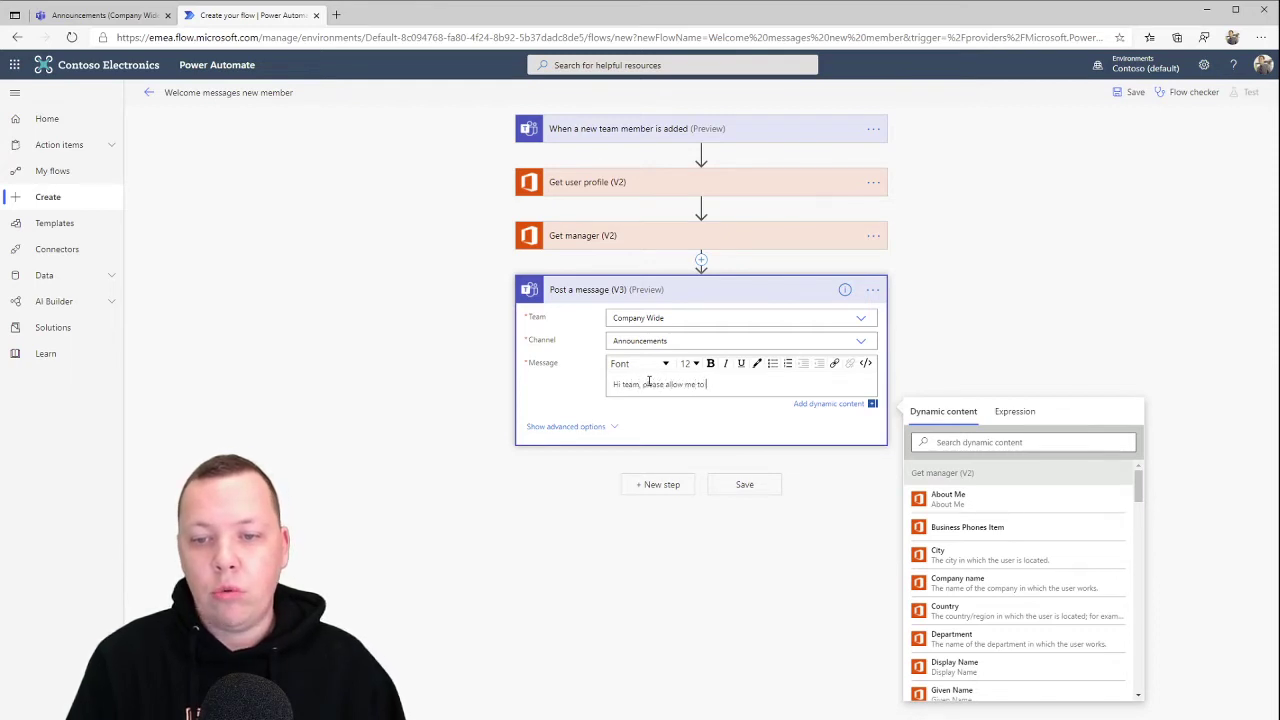
type("roduce ou")
key("BackSpace")
key("BackSpace")
type("the newest member to our team")
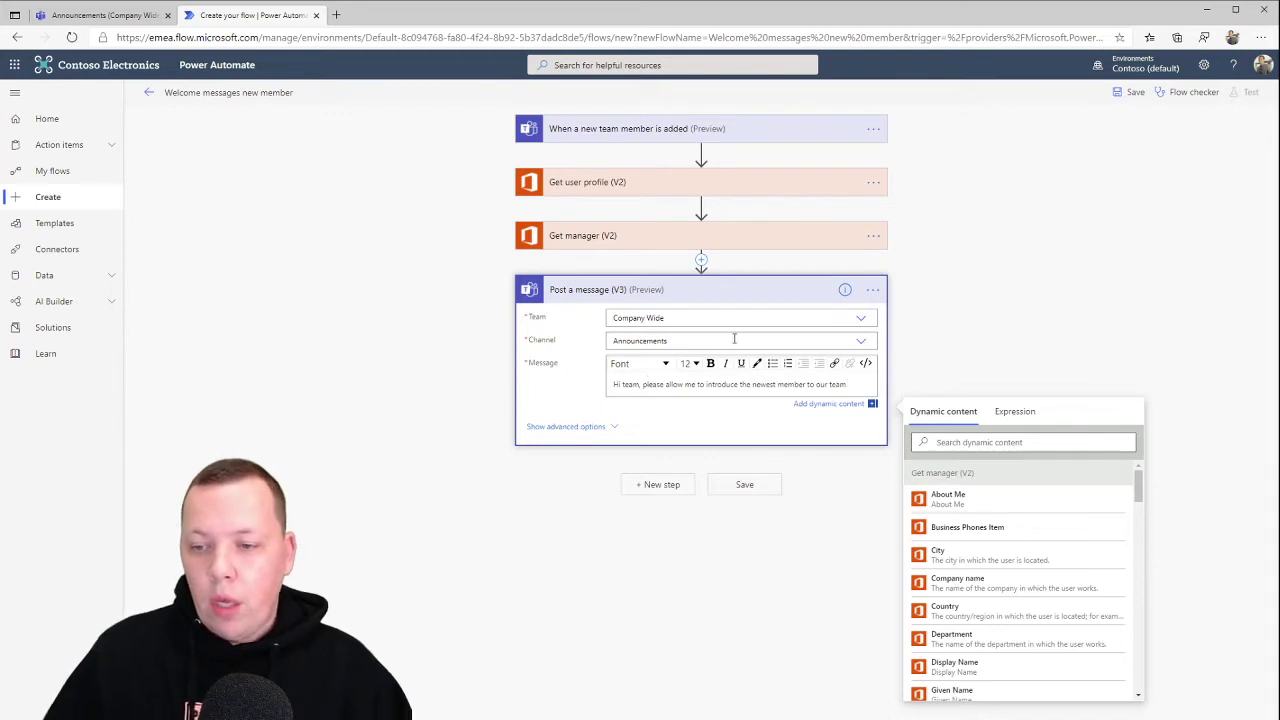
Insert the new member's Display Name and Given Name fields into the message
scroll(1034, 552, "down", 2)
scroll(1030, 551, "down", 3)
scroll(1010, 545, "down", 3)
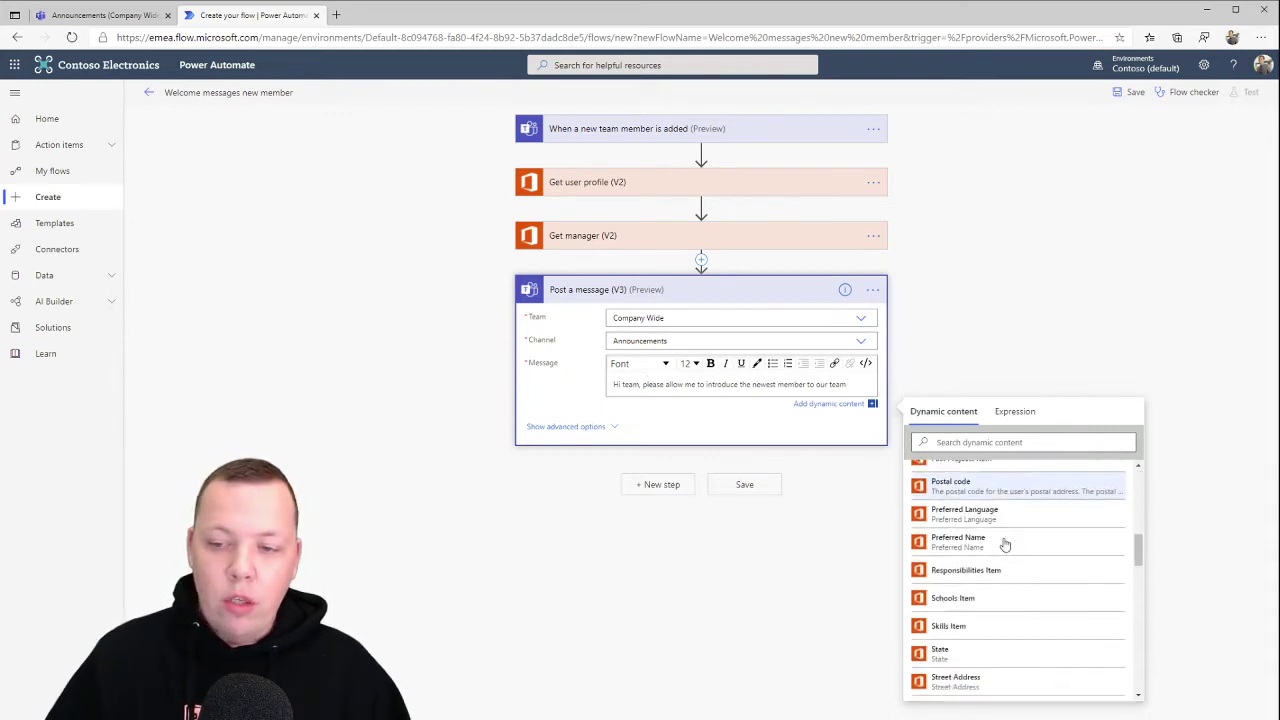
scroll(1003, 543, "down", 4)
scroll(980, 520, "down", 3)
scroll(965, 500, "up", 1)
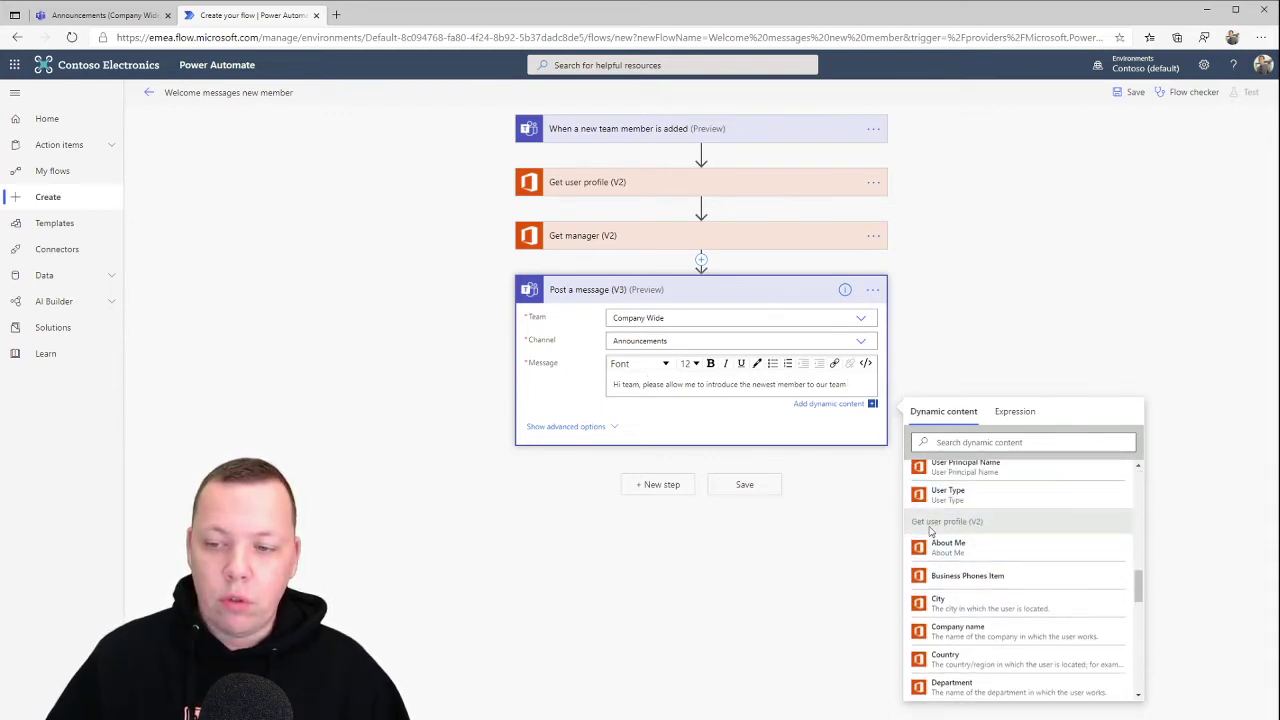
scroll(1000, 590, "down", 2)
scroll(988, 568, "down", 1)
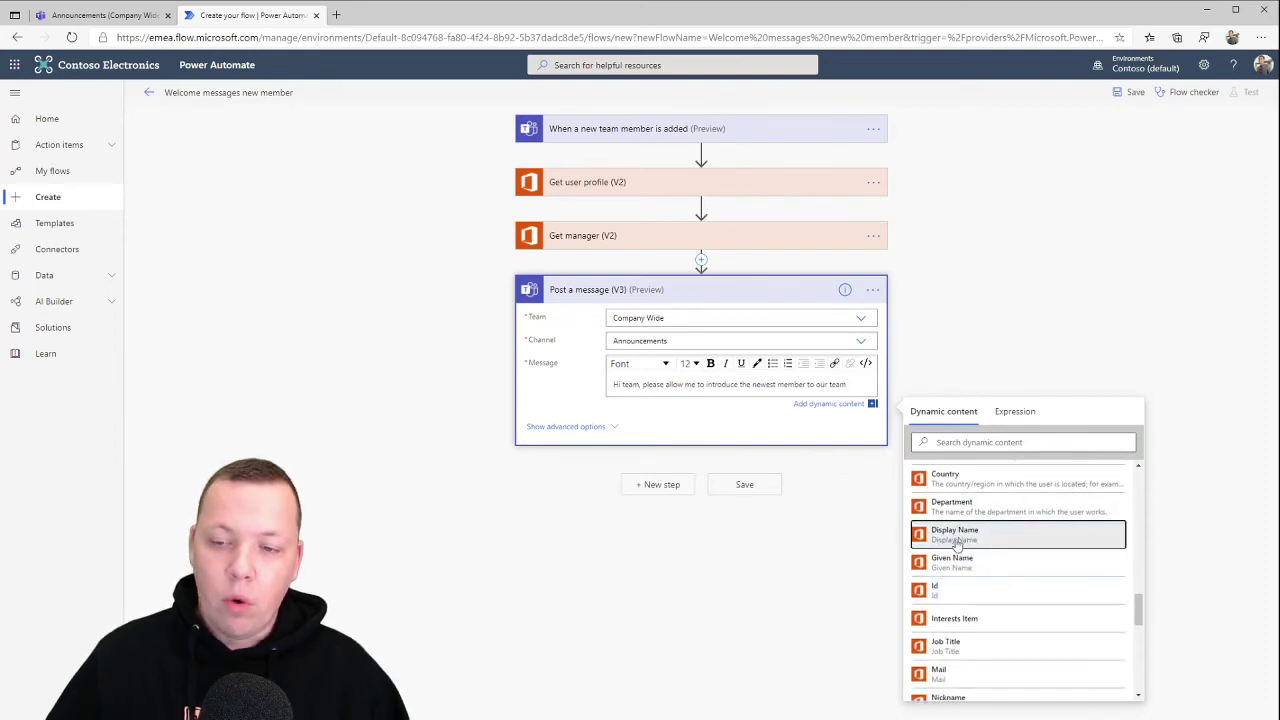
left_click(957, 545)
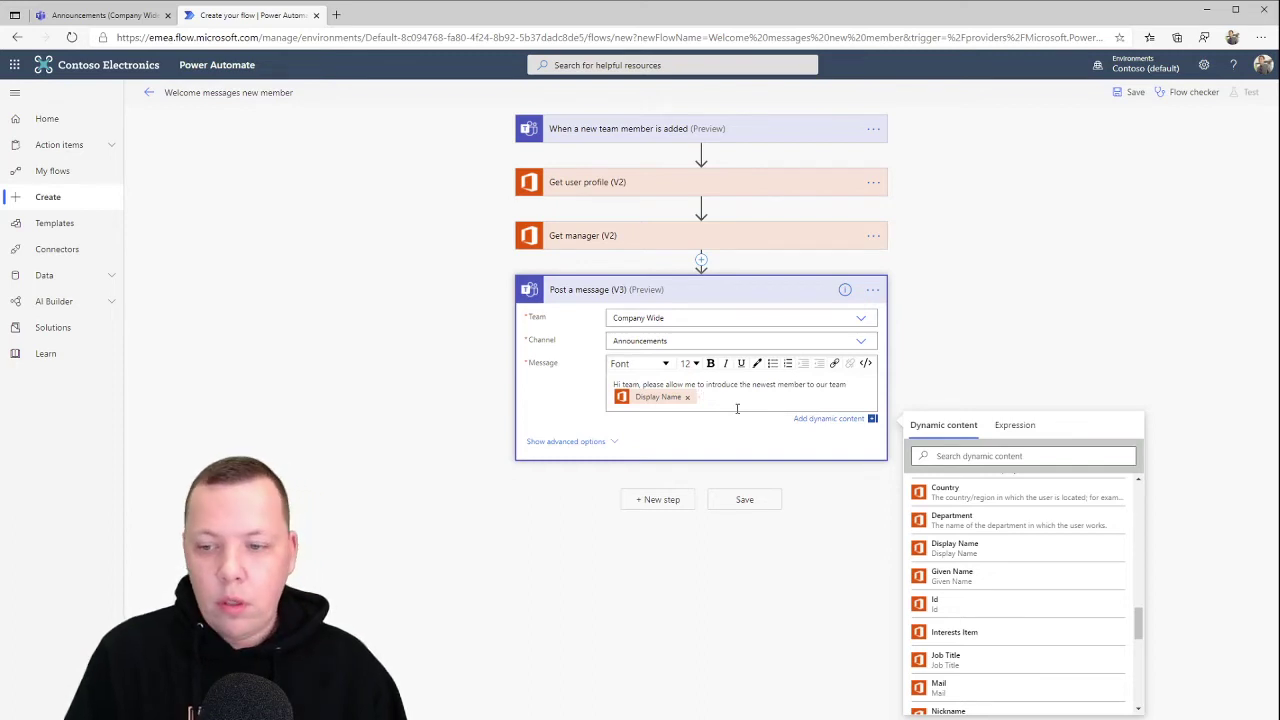
left_click(964, 580)
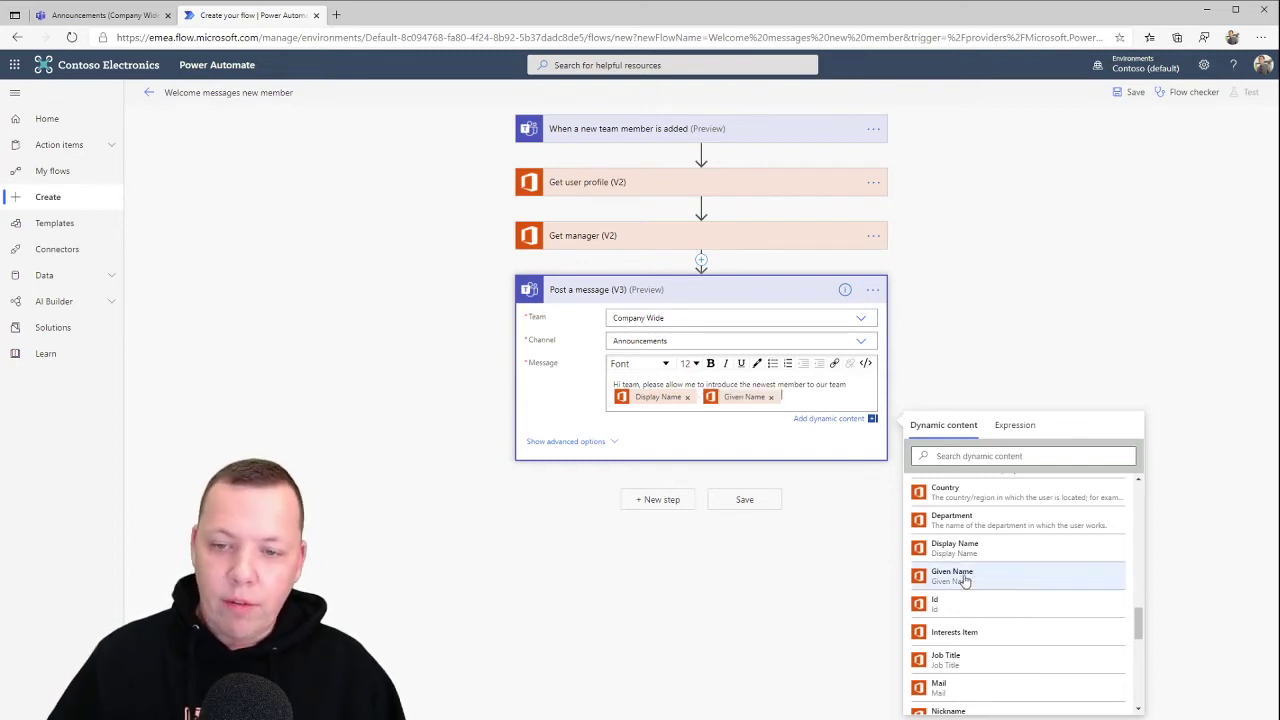
Add 'reports to' wording followed by the manager's Display Name field
type(" reports to")
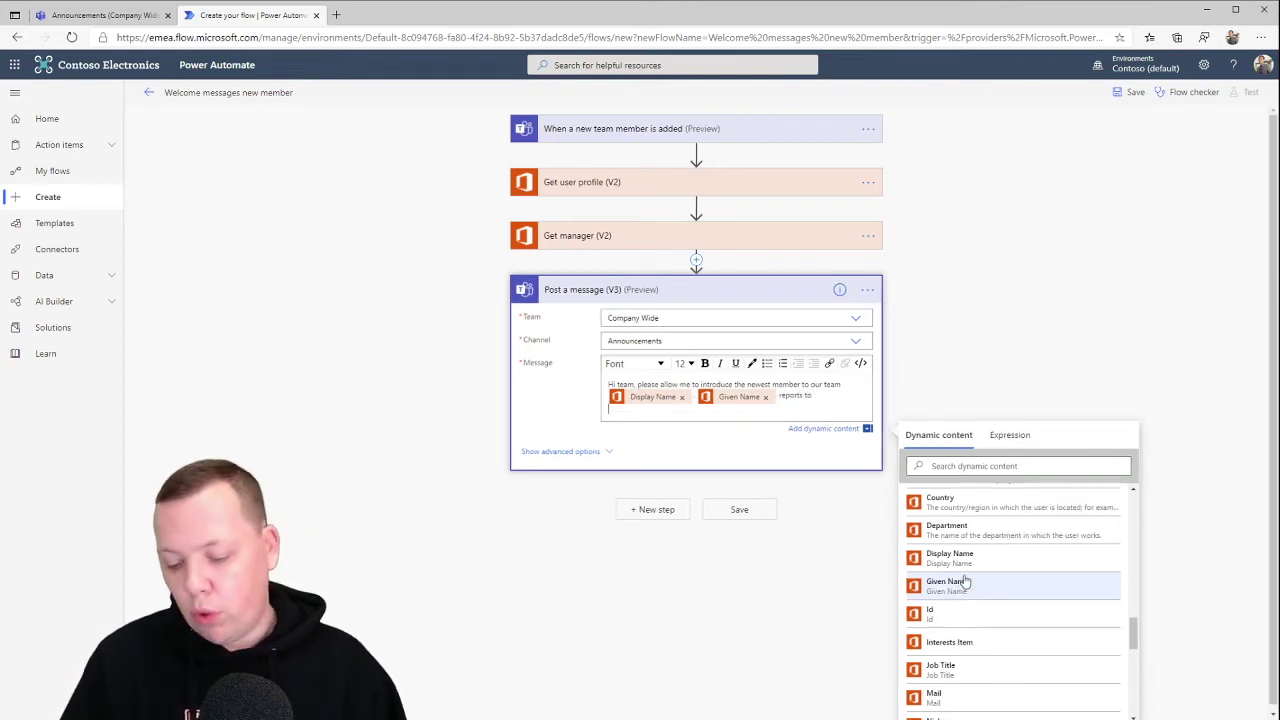
key("BackSpace")
key("BackSpace")
key("BackSpace")
key("BackSpace")
key("BackSpace")
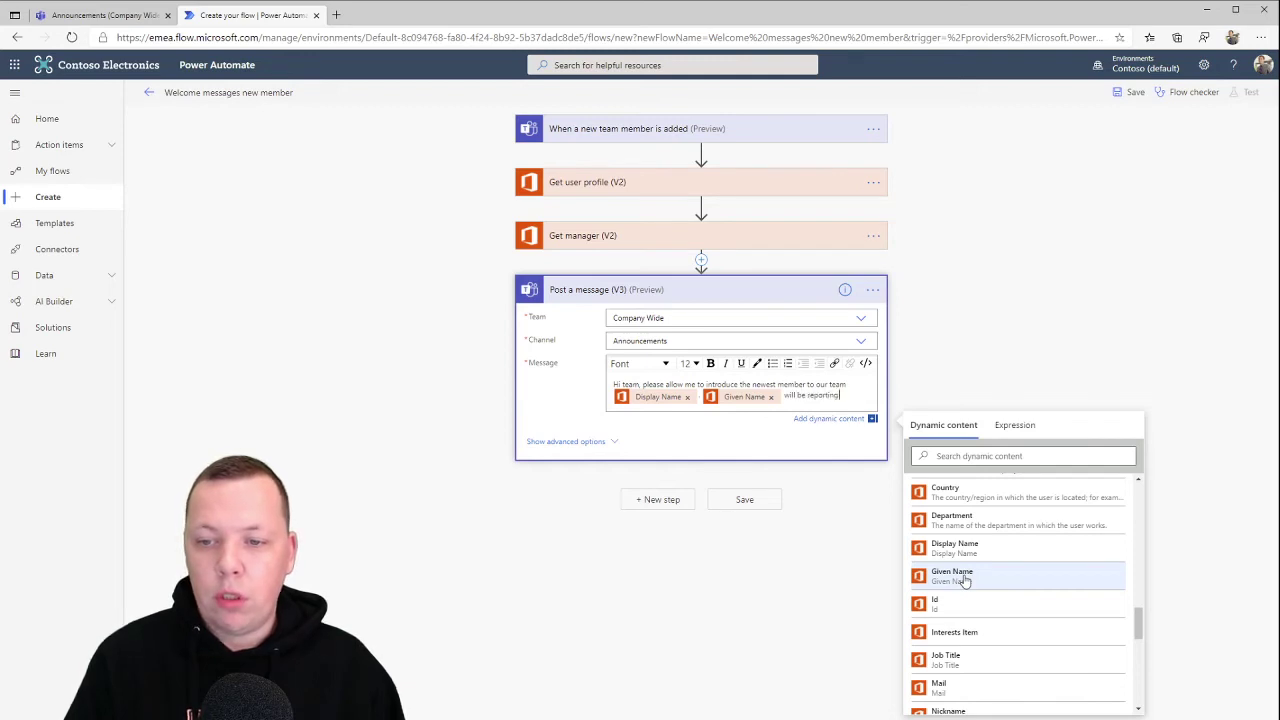
type(" to")
scroll(1070, 563, "up", 5)
scroll(1062, 567, "up", 3)
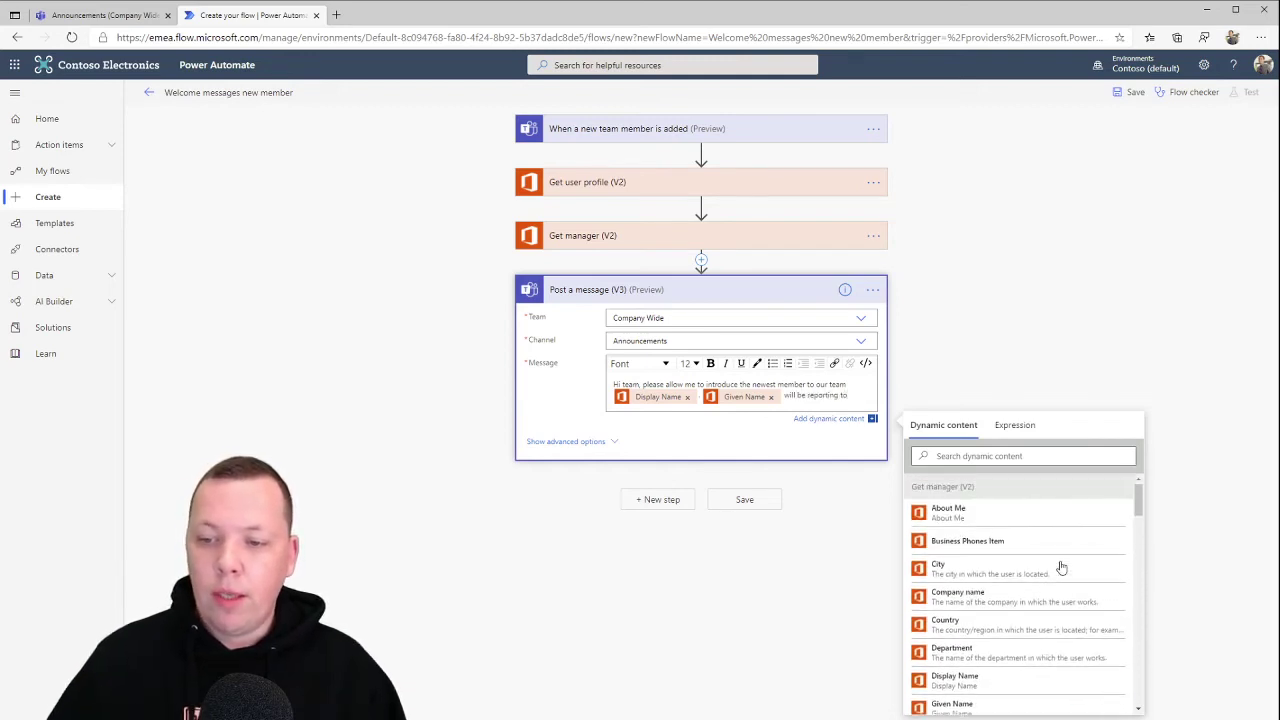
scroll(985, 575, "down", 1)
scroll(978, 583, "down", 2)
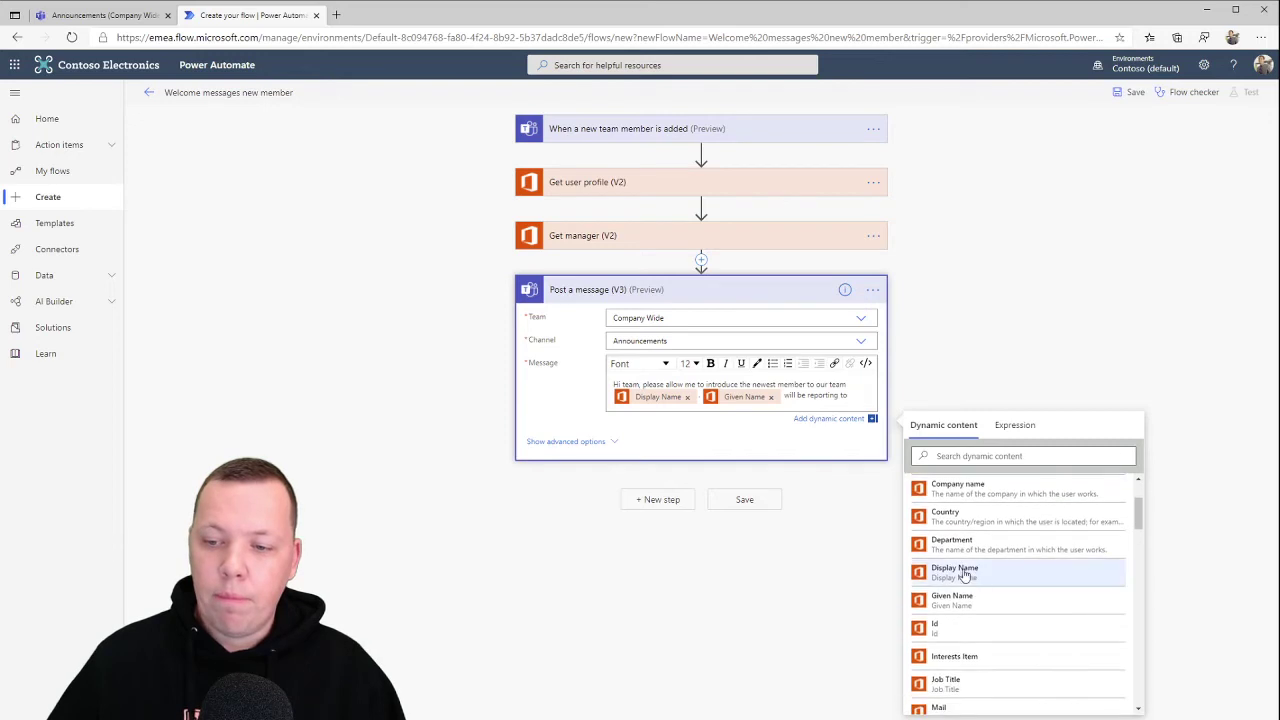
left_click(965, 574)
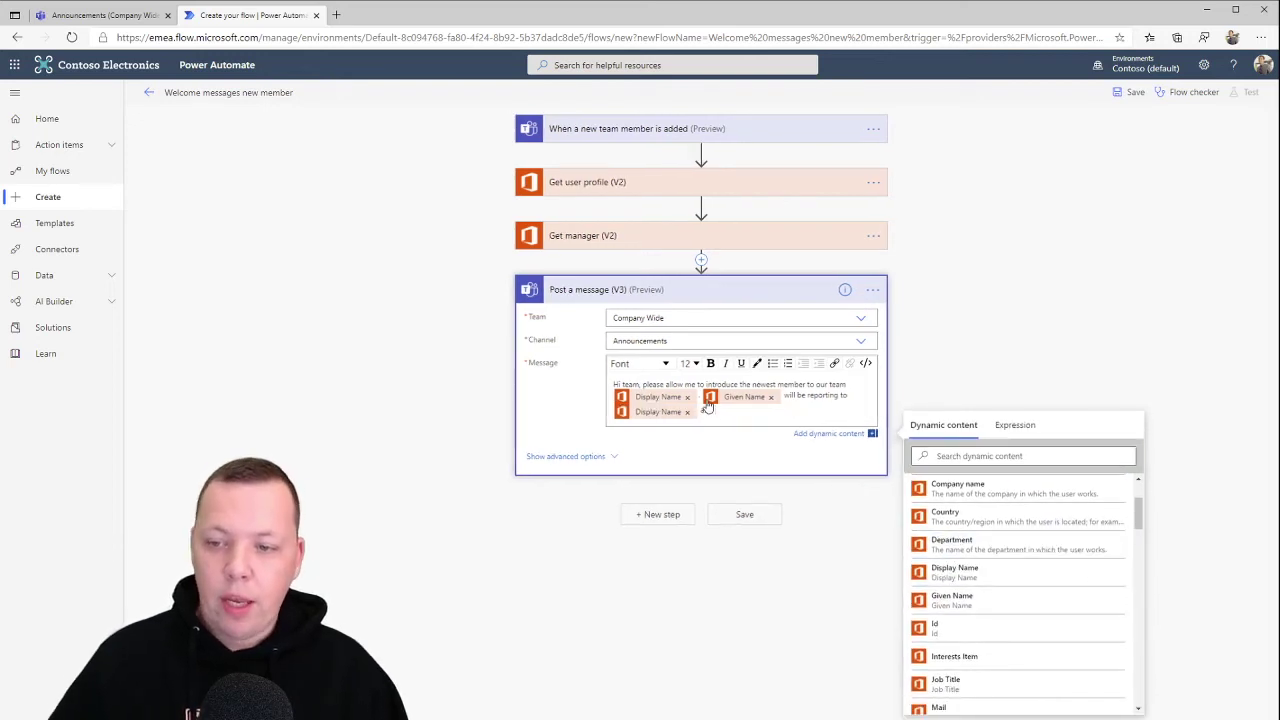
Insert the Job Title field after 'as a' and begin a new paragraph
mouse_move(1139, 518)
left_mouse_down()
mouse_move(1152, 668)
mouse_move(1157, 638)
left_mouse_up()
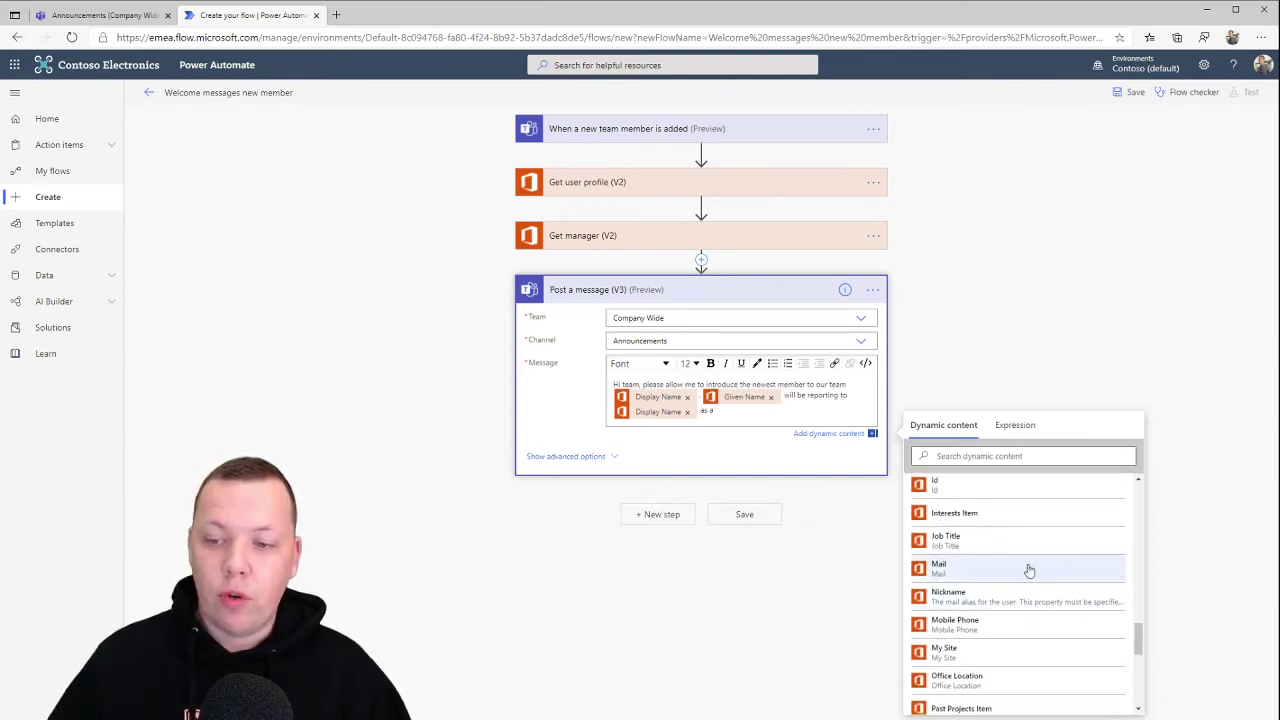
left_click(972, 550)
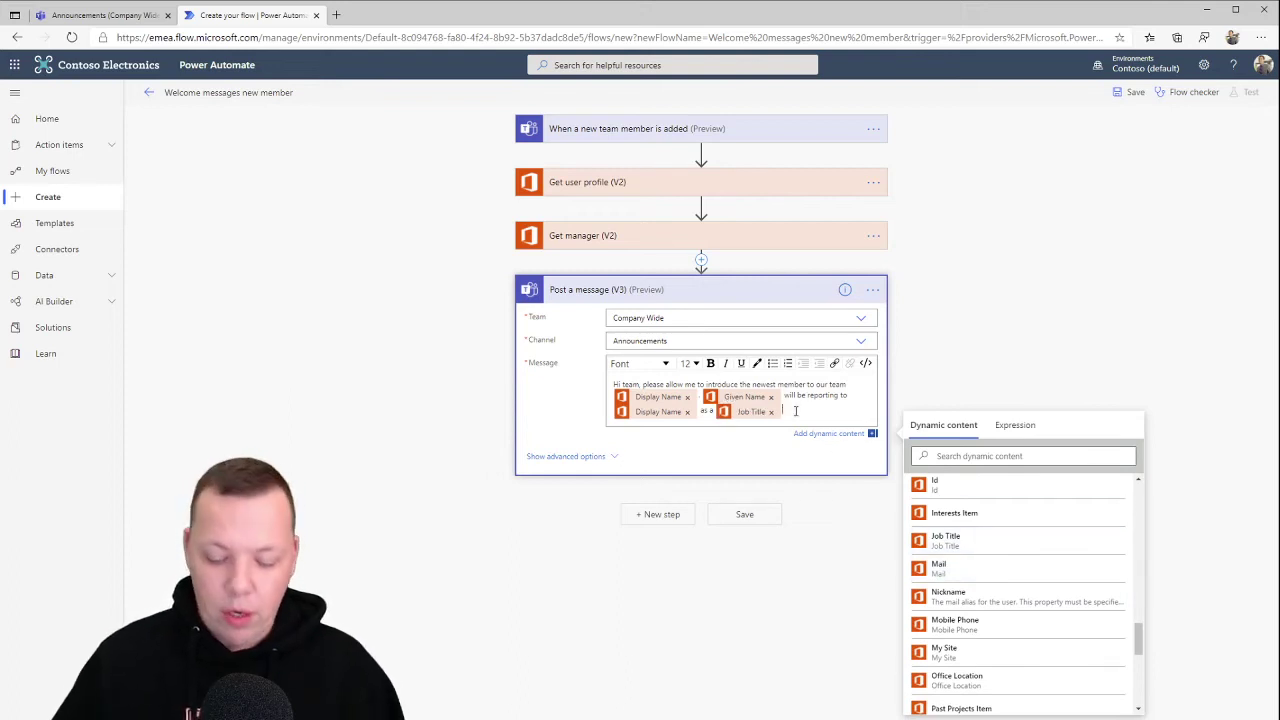
key("Return")
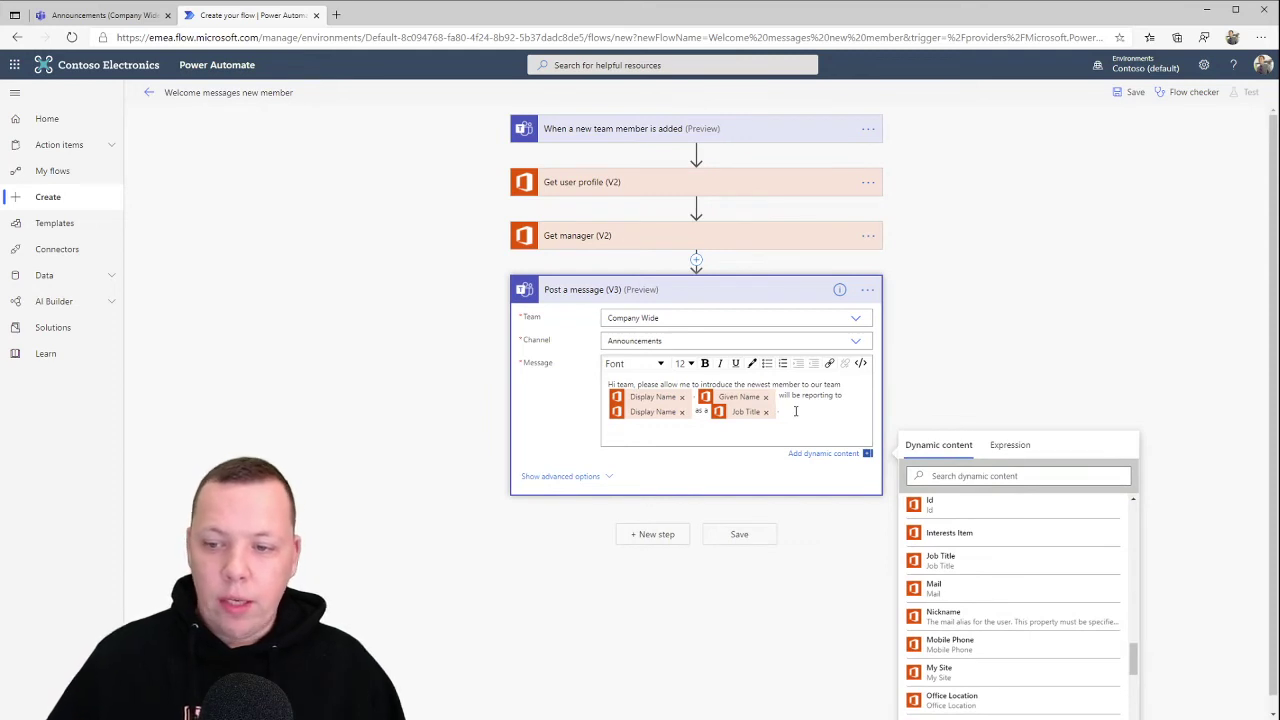
scroll(1057, 614, "down", 3)
scroll(1060, 613, "down", 3)
scroll(1060, 613, "down", 3)
scroll(1060, 613, "down", 3)
left_click_drag(1134, 689, 1135, 625)
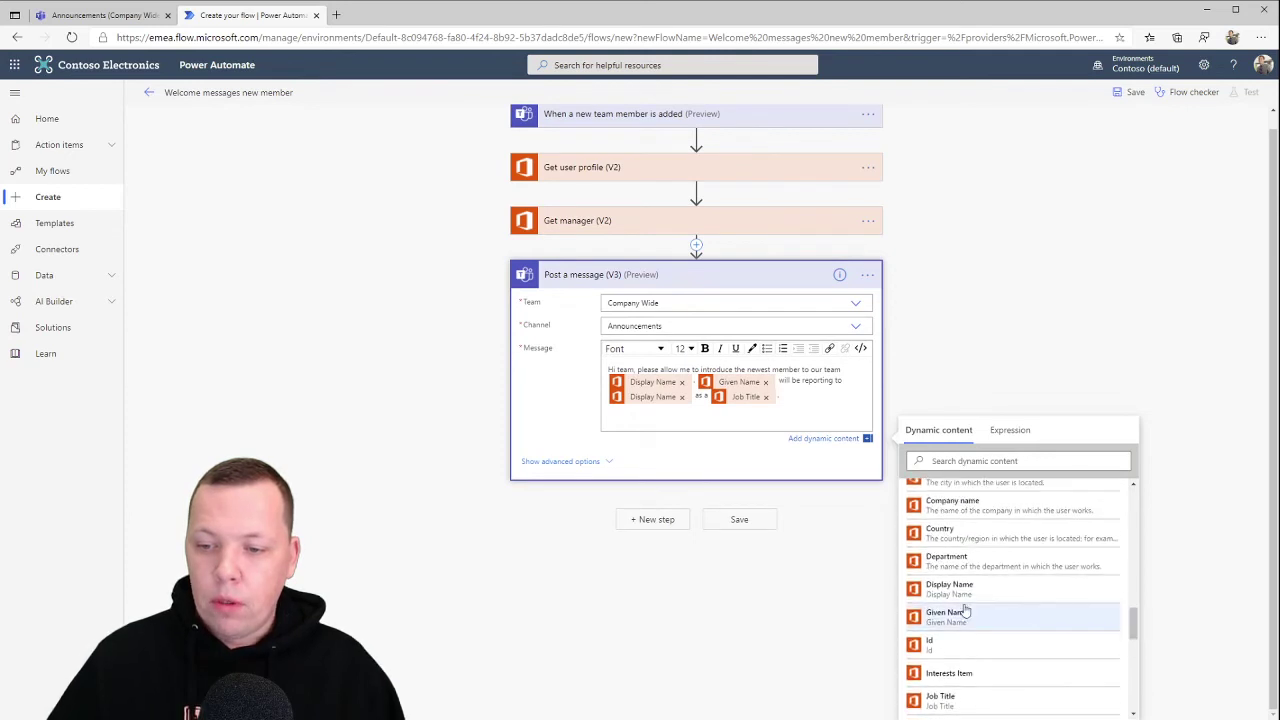
Add a Given Name welcome paragraph, virtual-coffee invitation and '- Link 1', '- Link 2' lines
left_click(952, 617)
type("welcome and please review the")
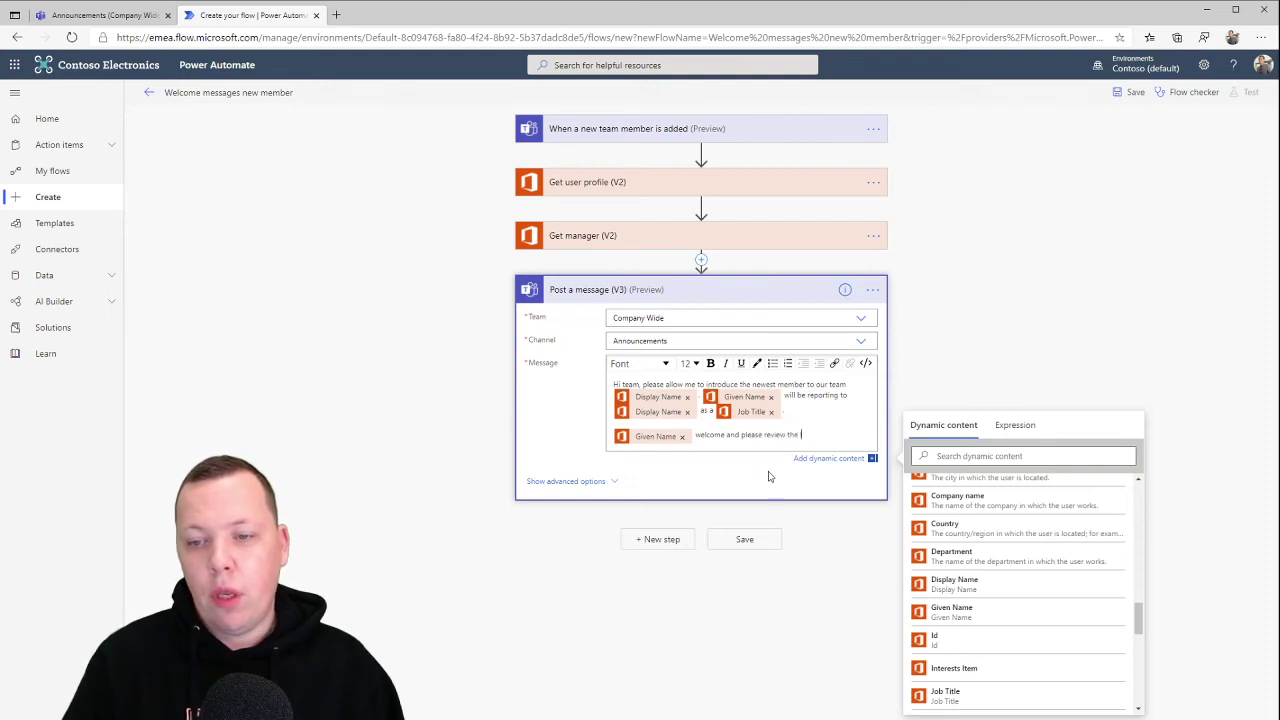
type("ow to com")
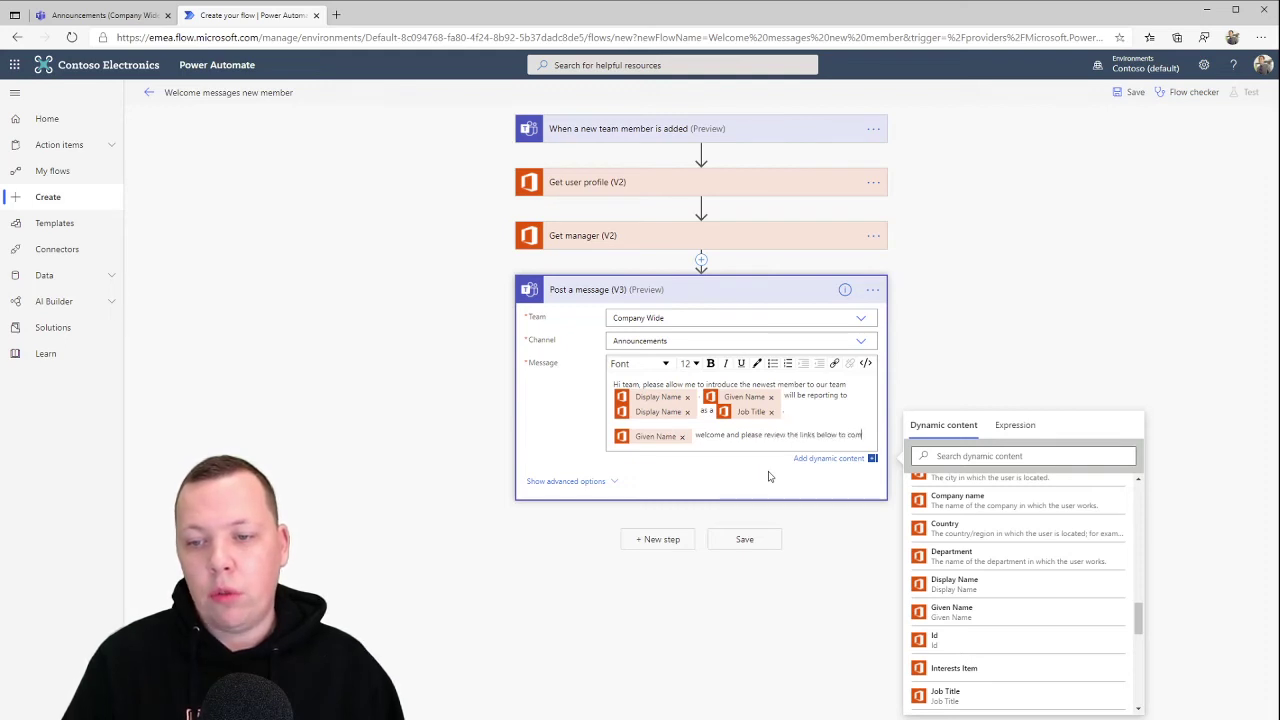
type("plete your onboarding. Also feel free to start scheduling virtual coffee se")
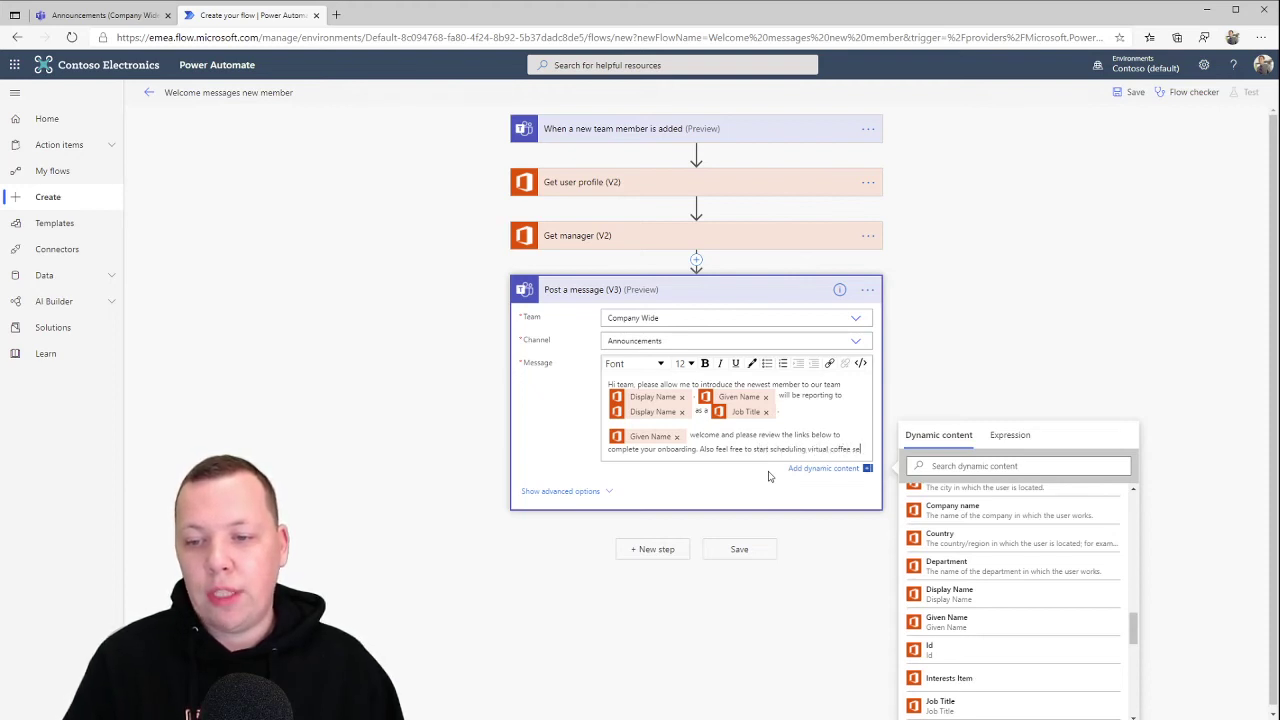
type("ssion with your new peers!")
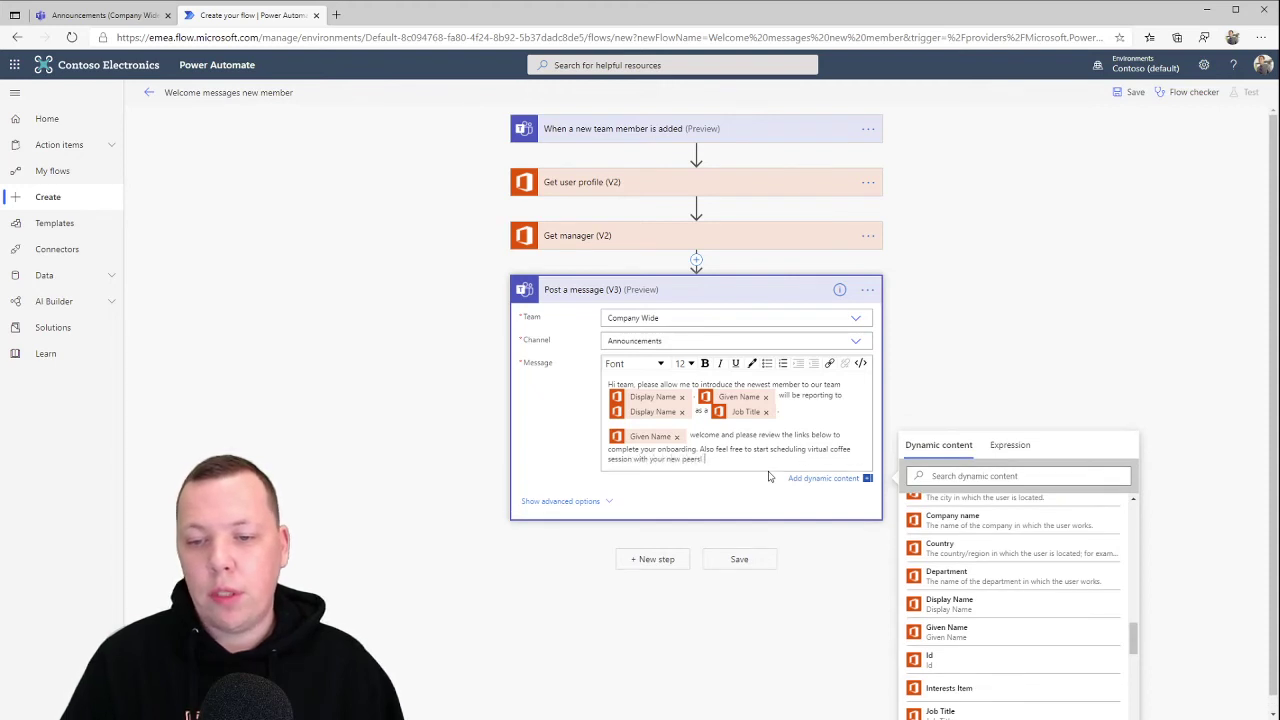
key("Return")
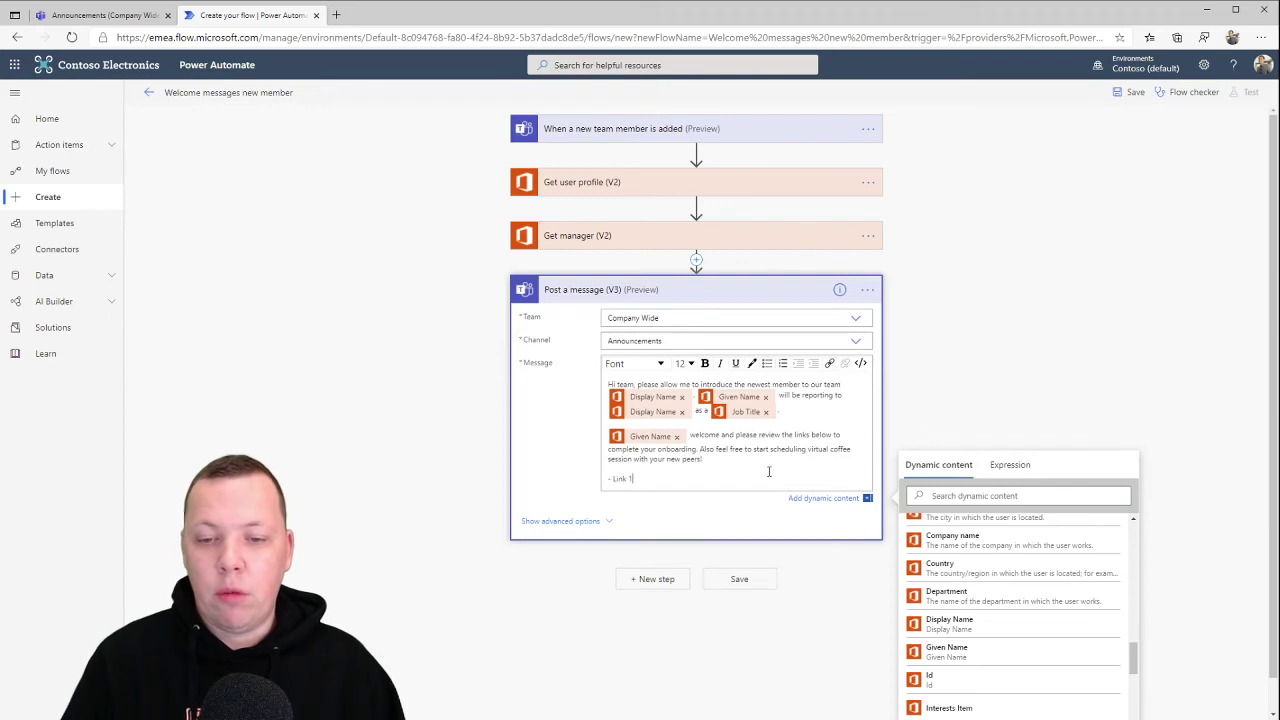
key("Return")
type("- Link 2")
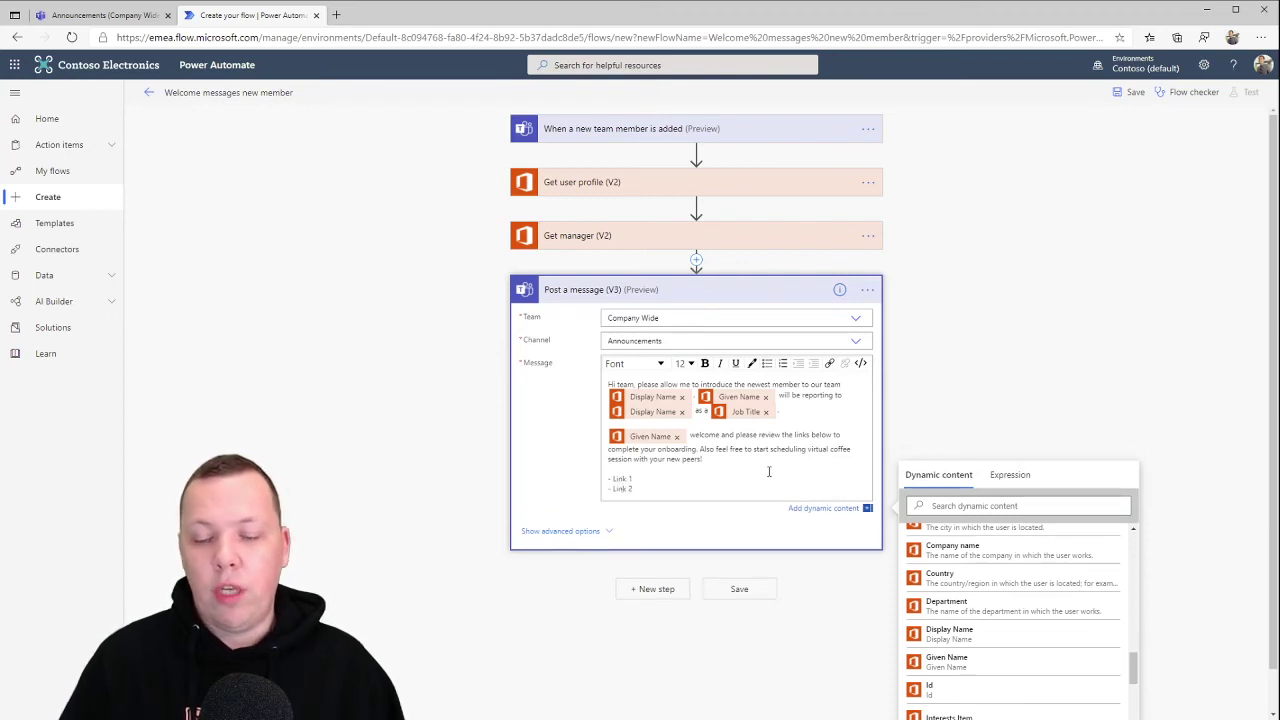
key("Return")
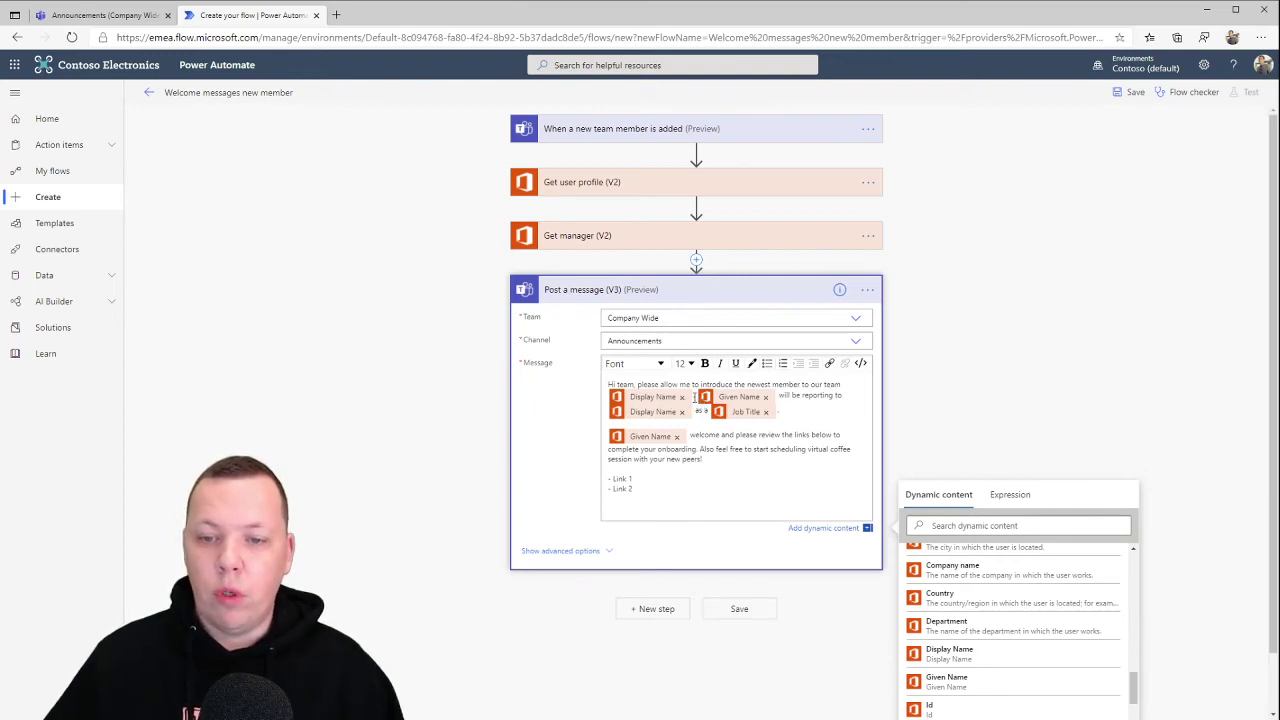
Make the first Display Name field bold and save the flow
left_click_drag(693, 397, 603, 398)
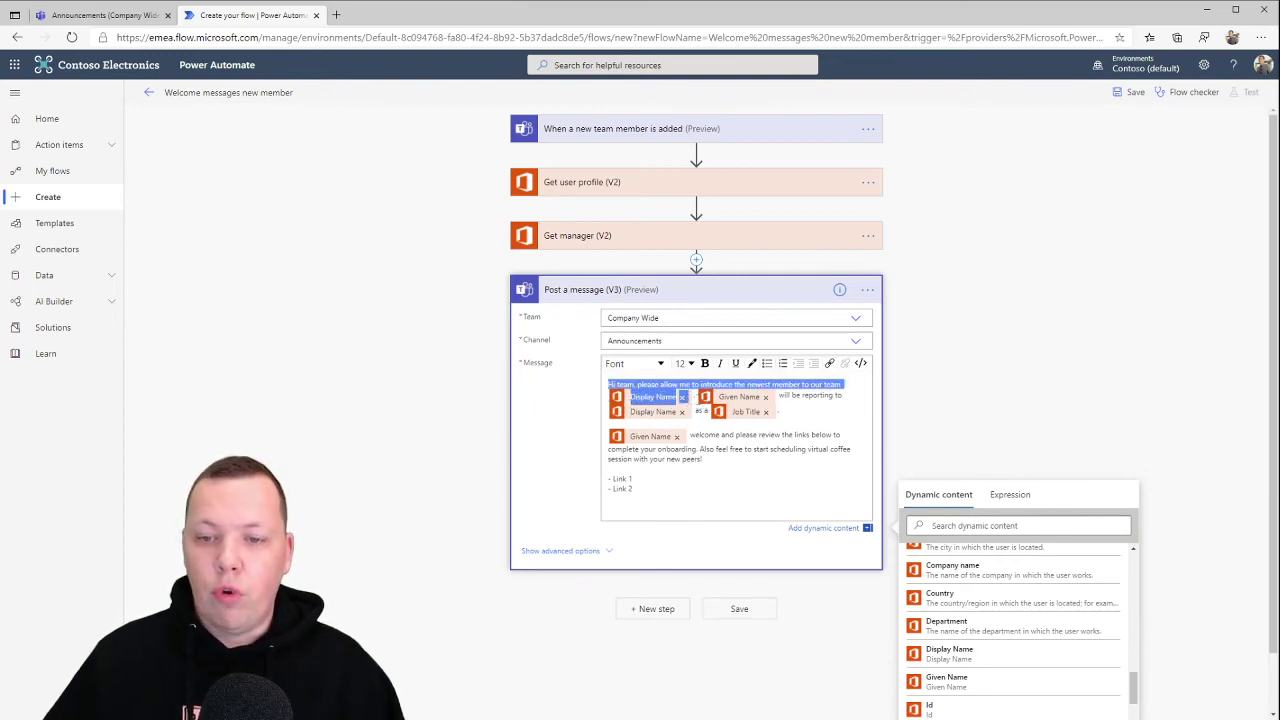
left_click_drag(693, 397, 628, 400)
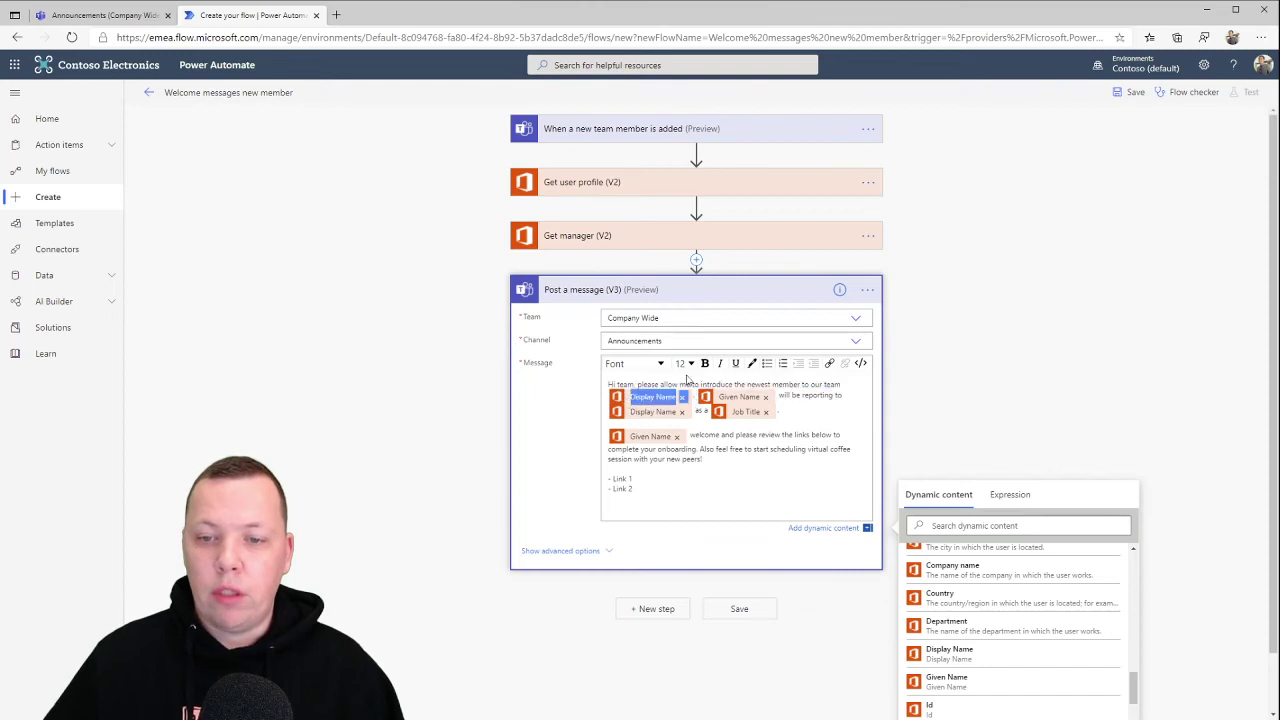
left_click(690, 490)
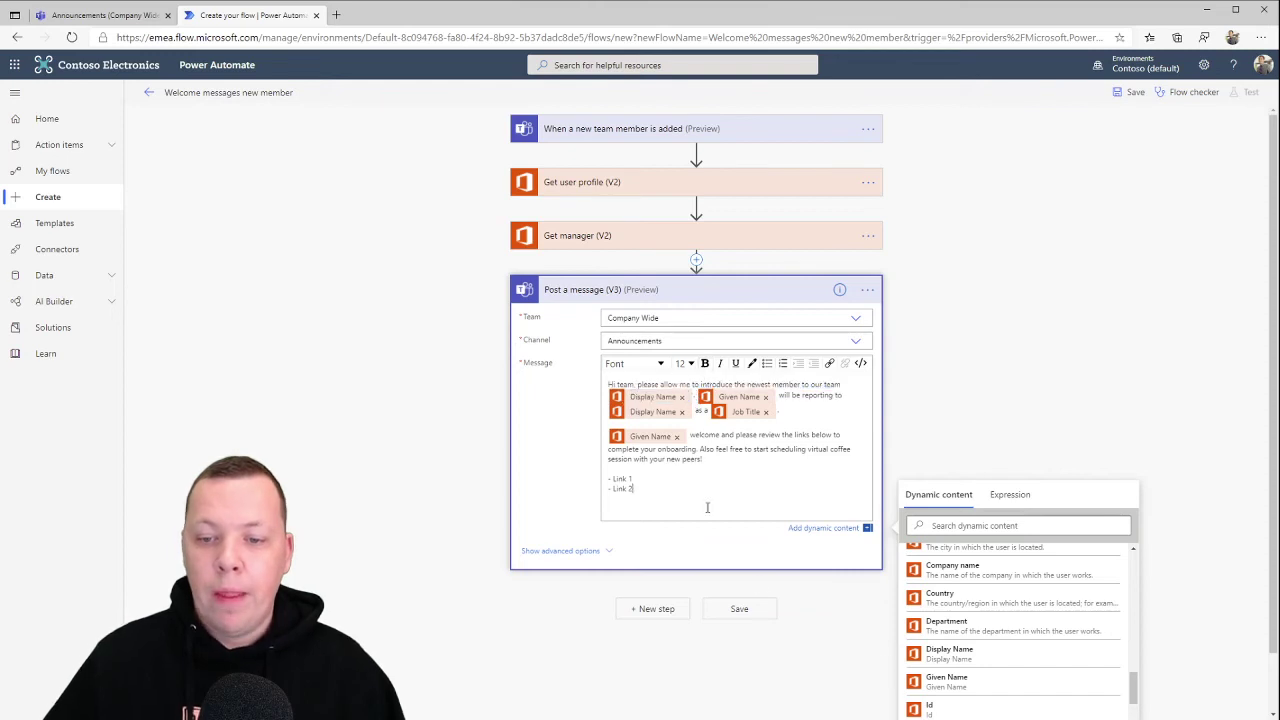
left_click(739, 612)
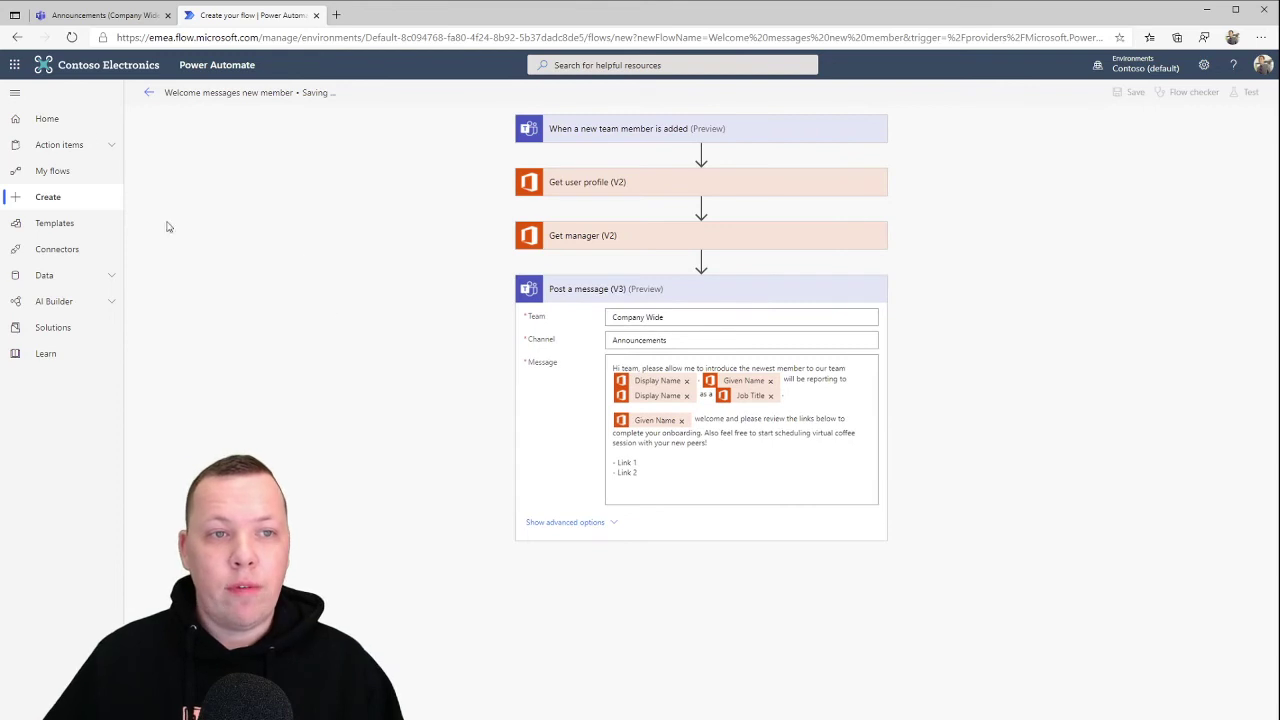
In Teams, add a suggested person to the Company Wide team, then close the window
left_click(115, 16)
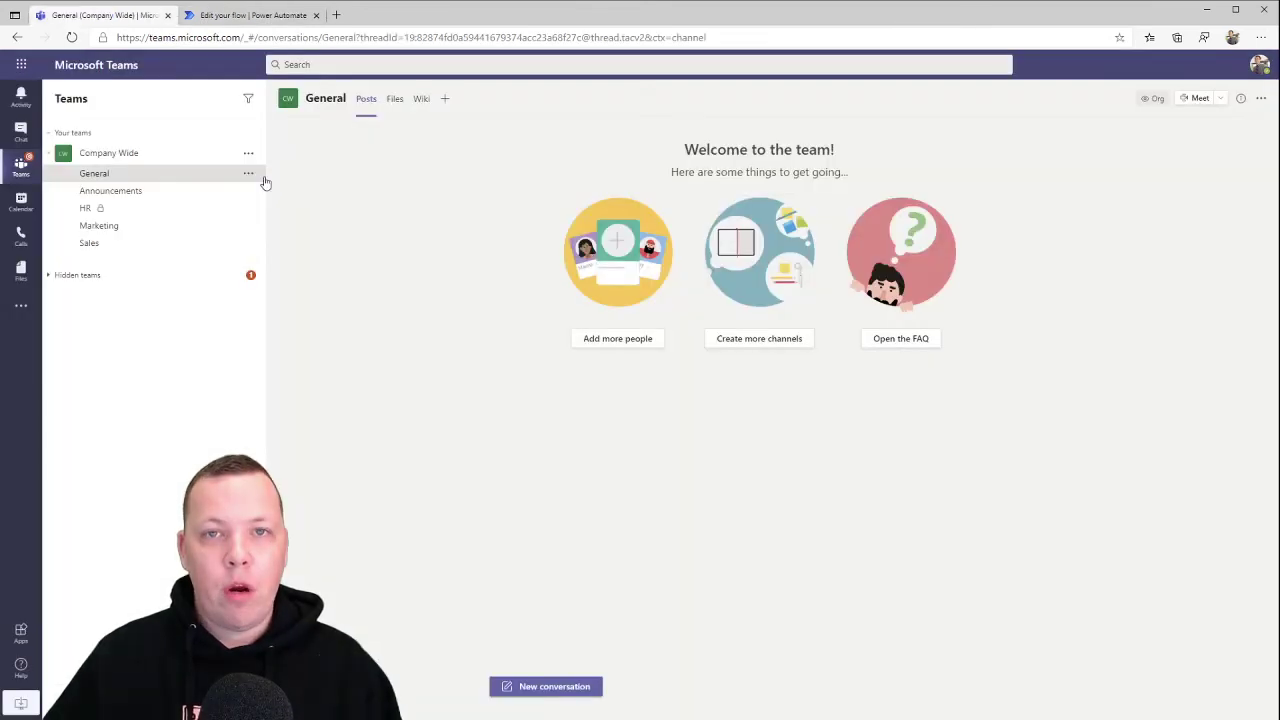
left_click(248, 154)
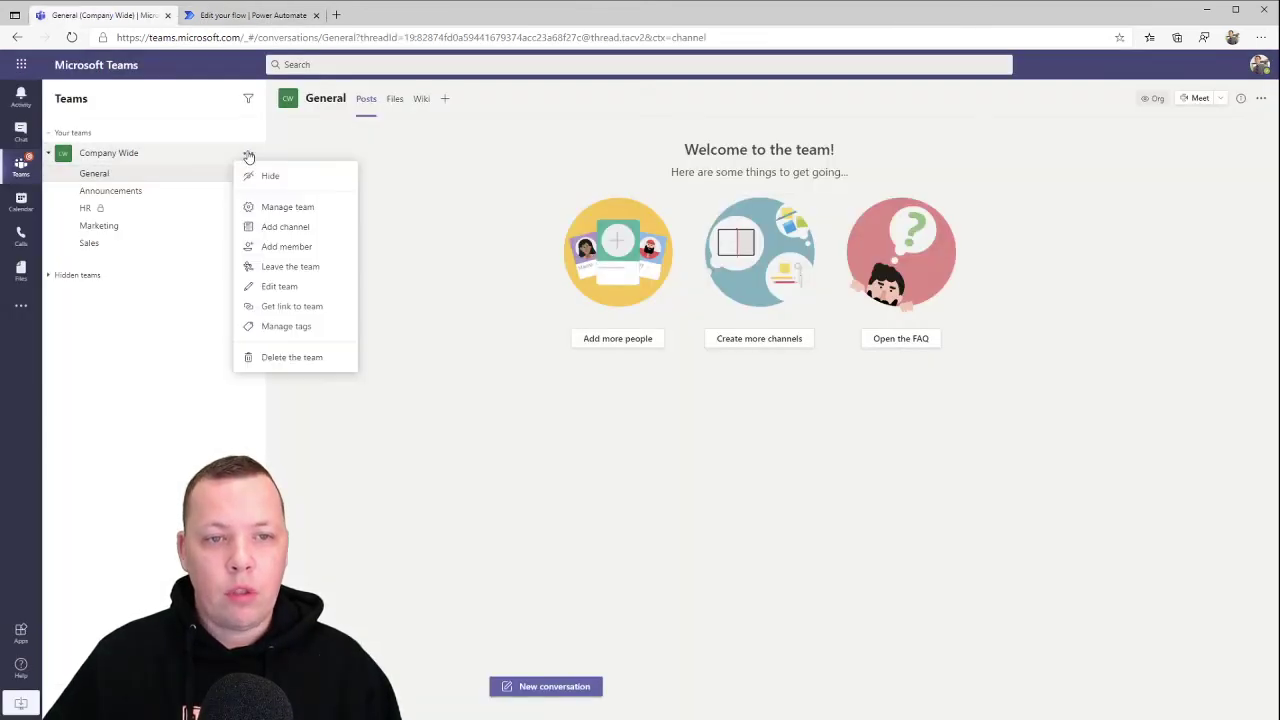
left_click(286, 246)
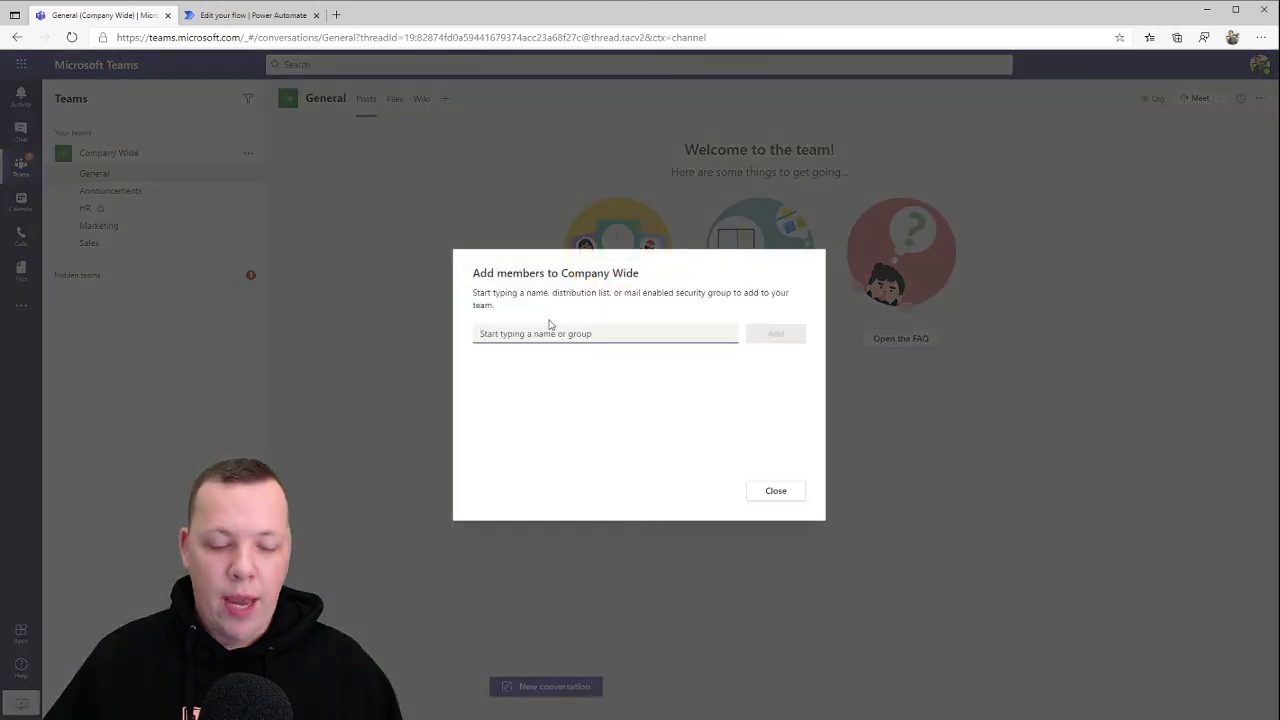
type("a")
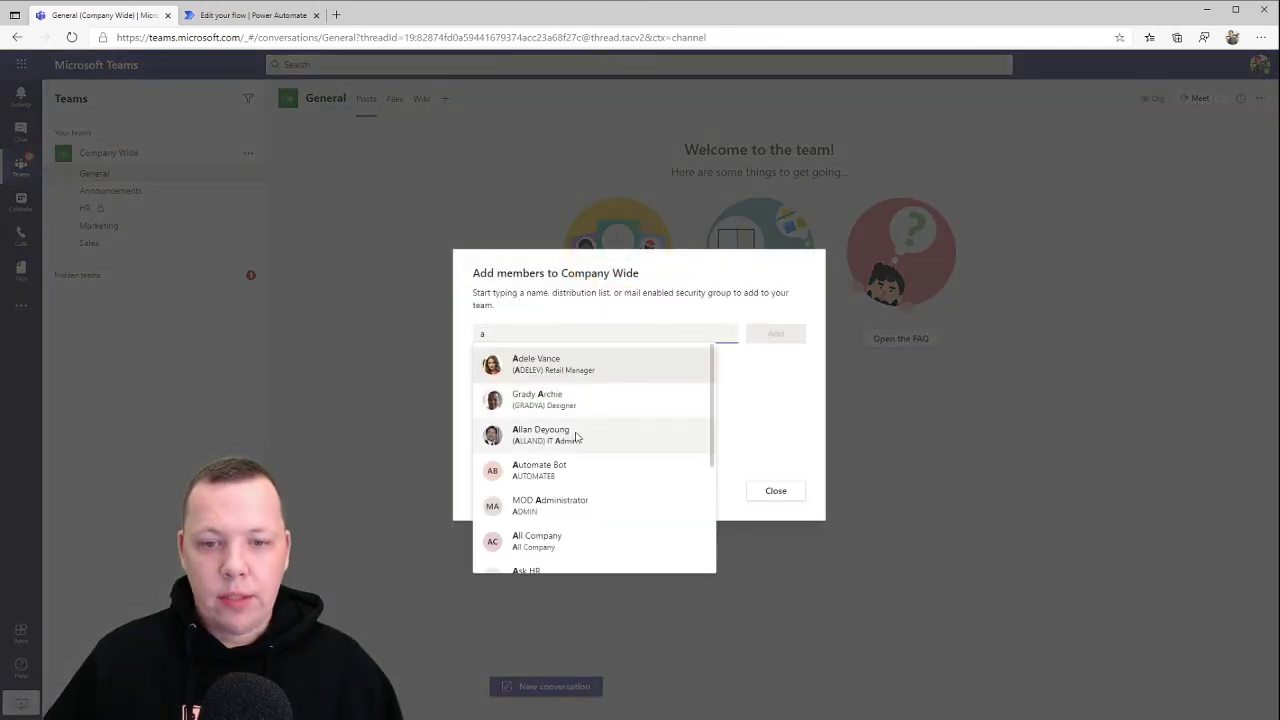
left_click(552, 434)
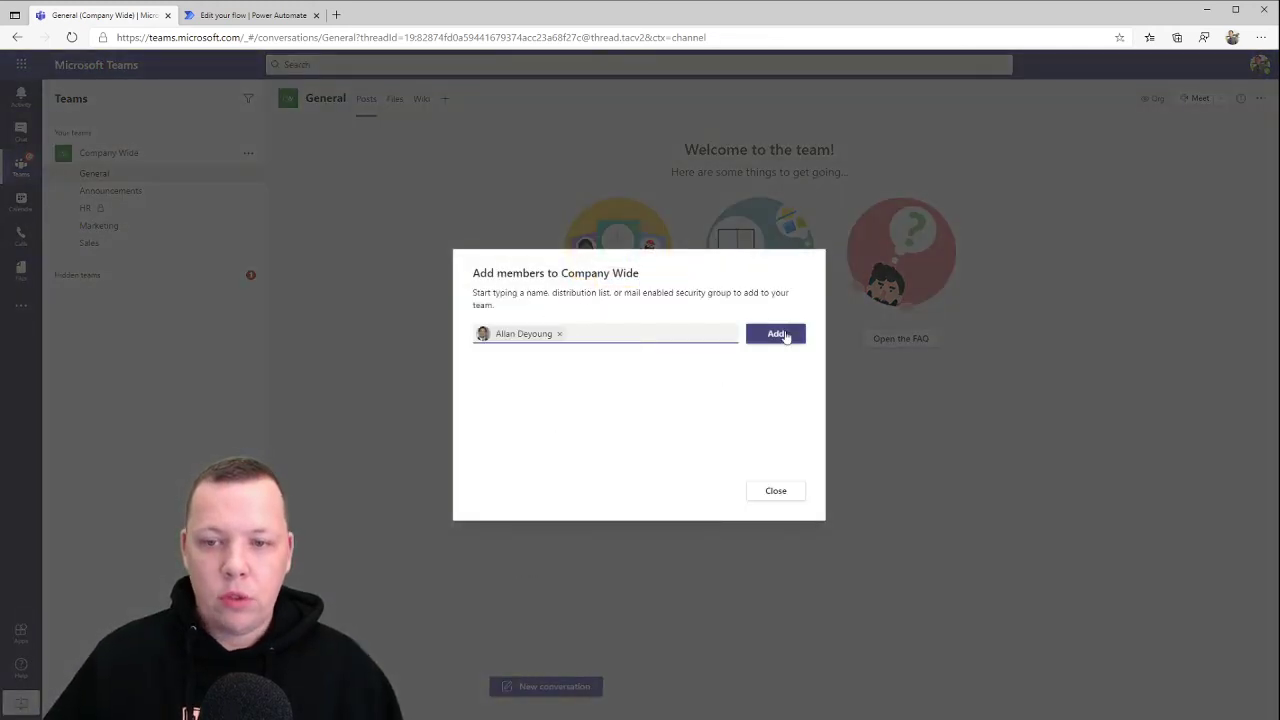
left_click(783, 335)
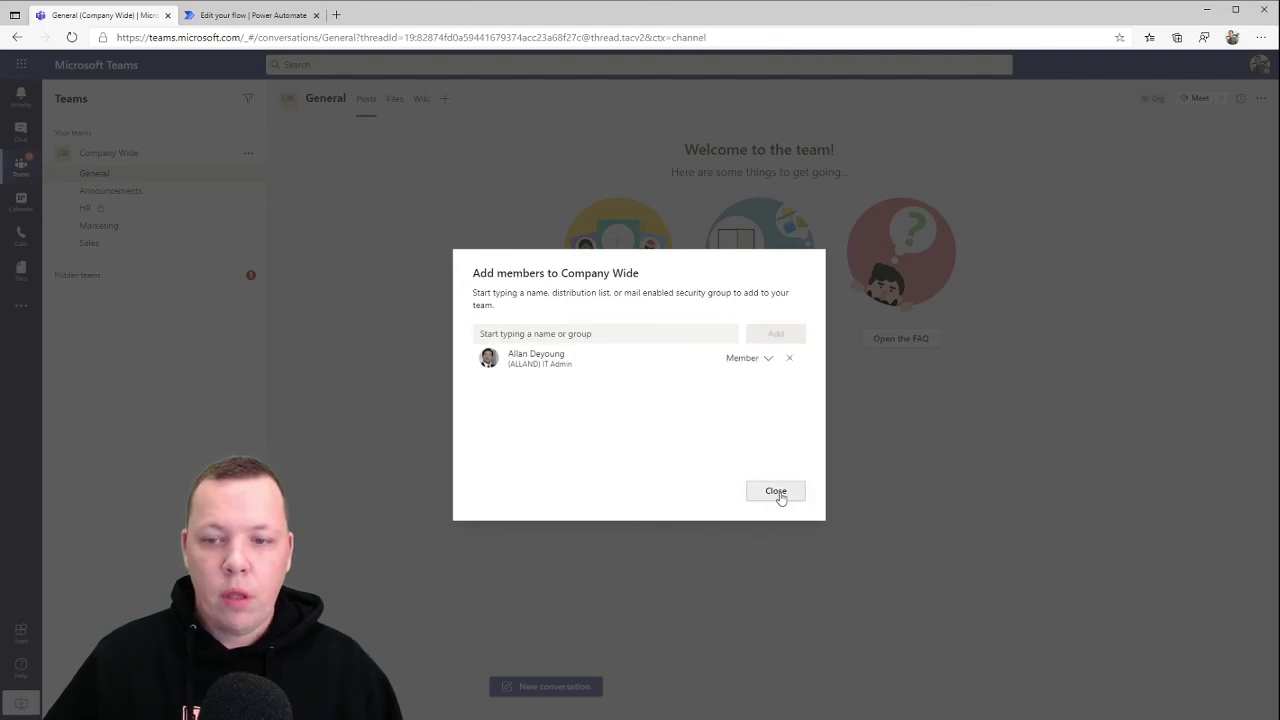
left_click(778, 494)
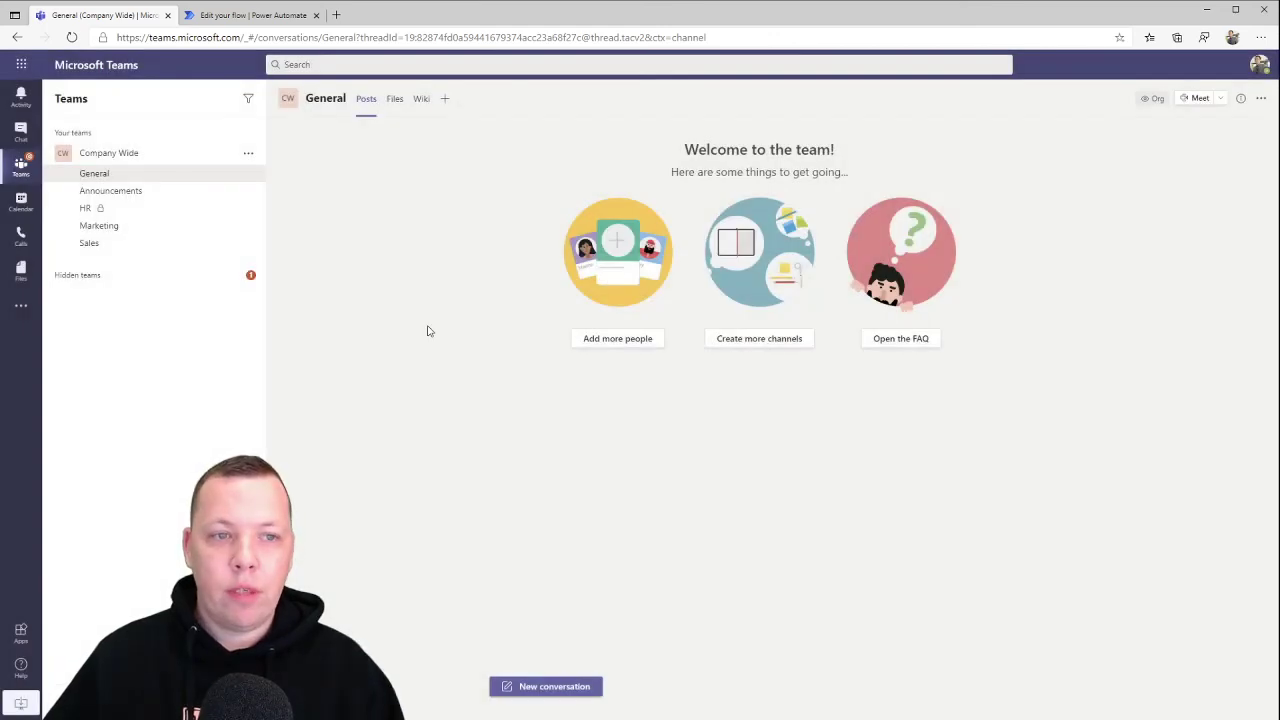
Open the Company Wide Announcements channel and reload to check for the welcome post
left_click(76, 190)
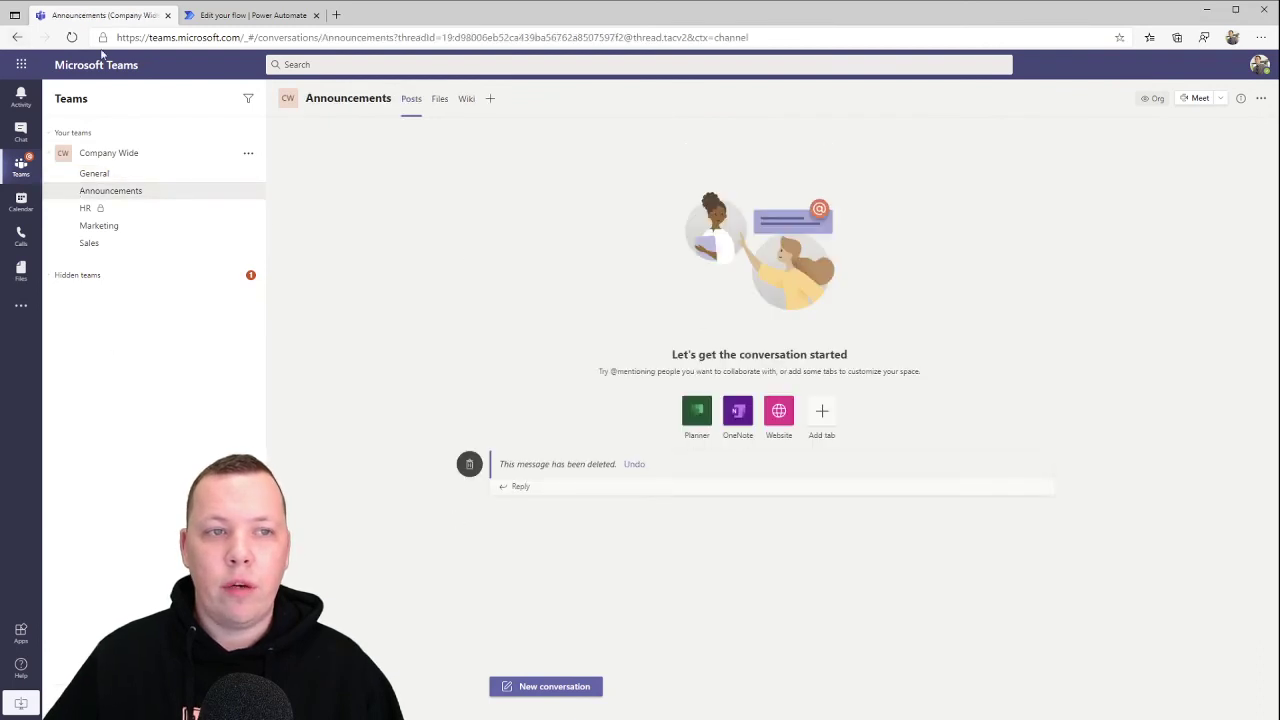
left_click(72, 37)
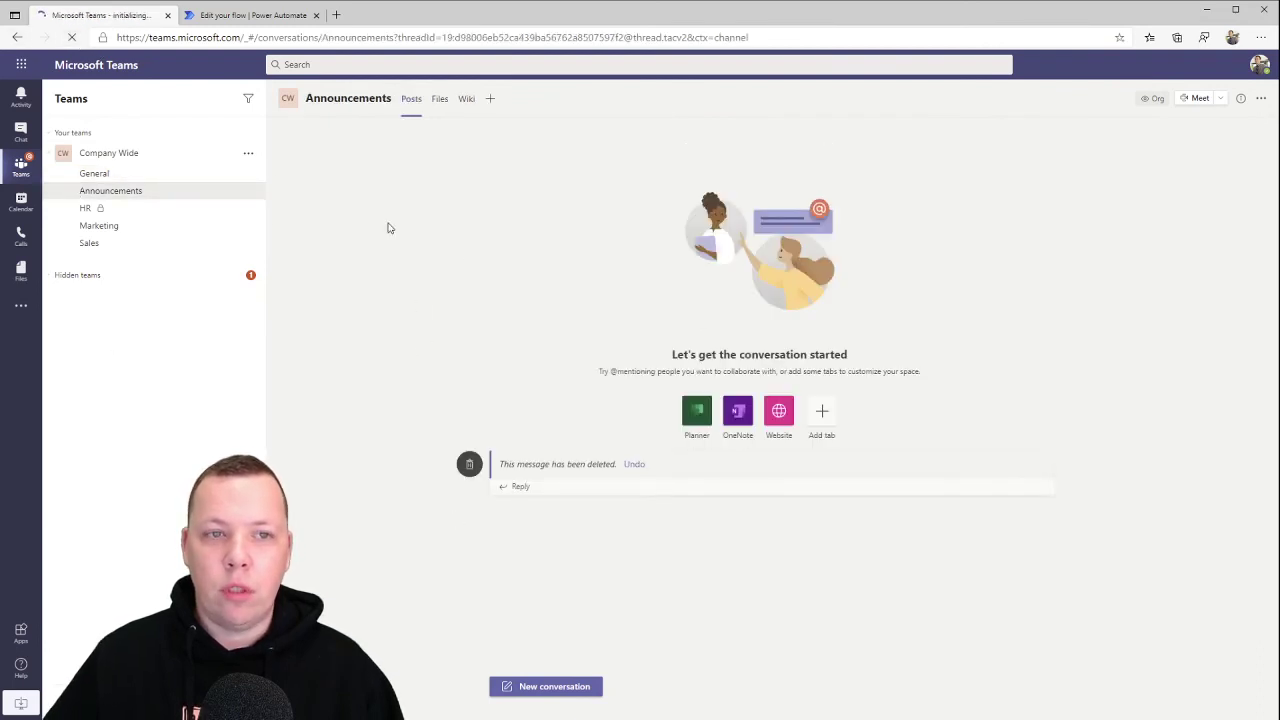